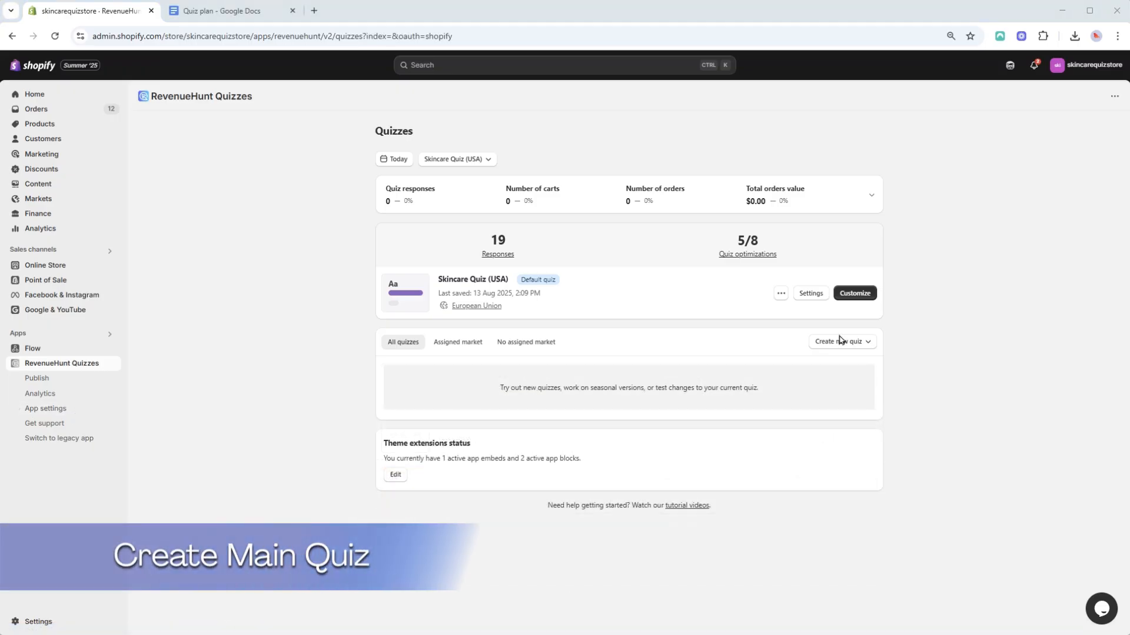
Ask the Quiz Copilot to generate a new quiz, pasting the full quiz plan copied from the Quiz plan document
left_click(840, 341)
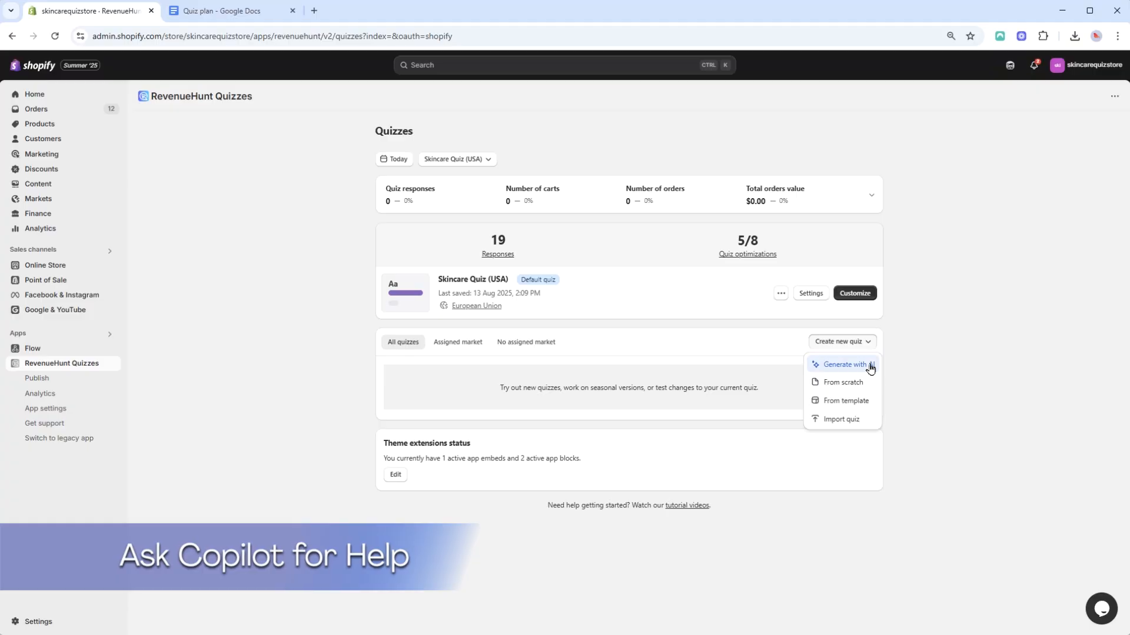
left_click(870, 365)
type("Can you create the quiz for")
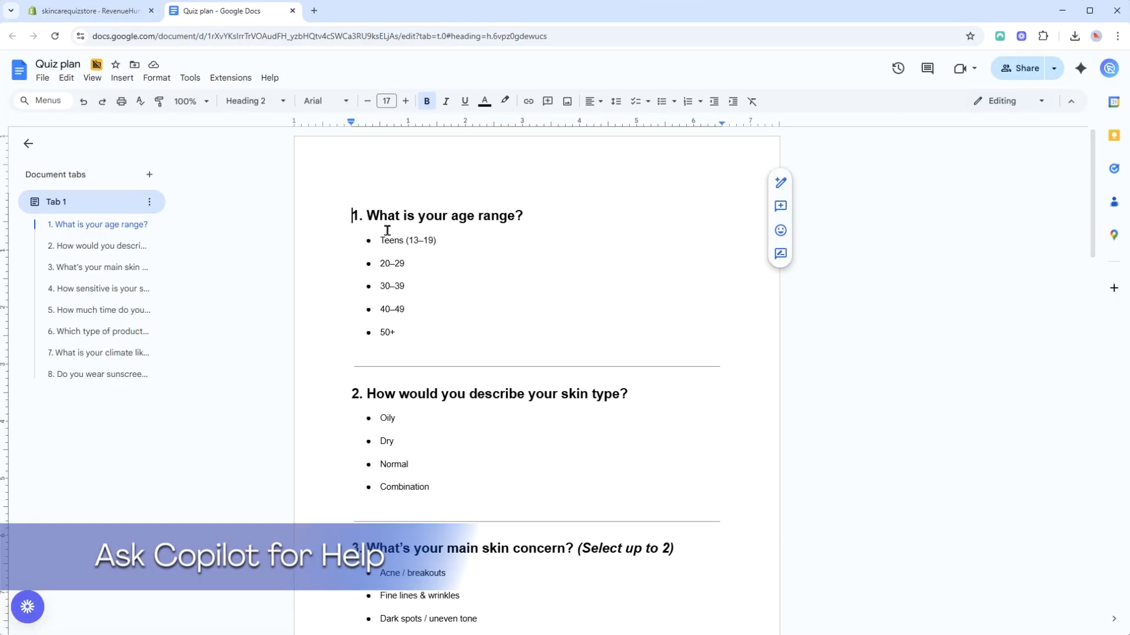
key("ctrl+a")
right_click(454, 215)
left_click(492, 244)
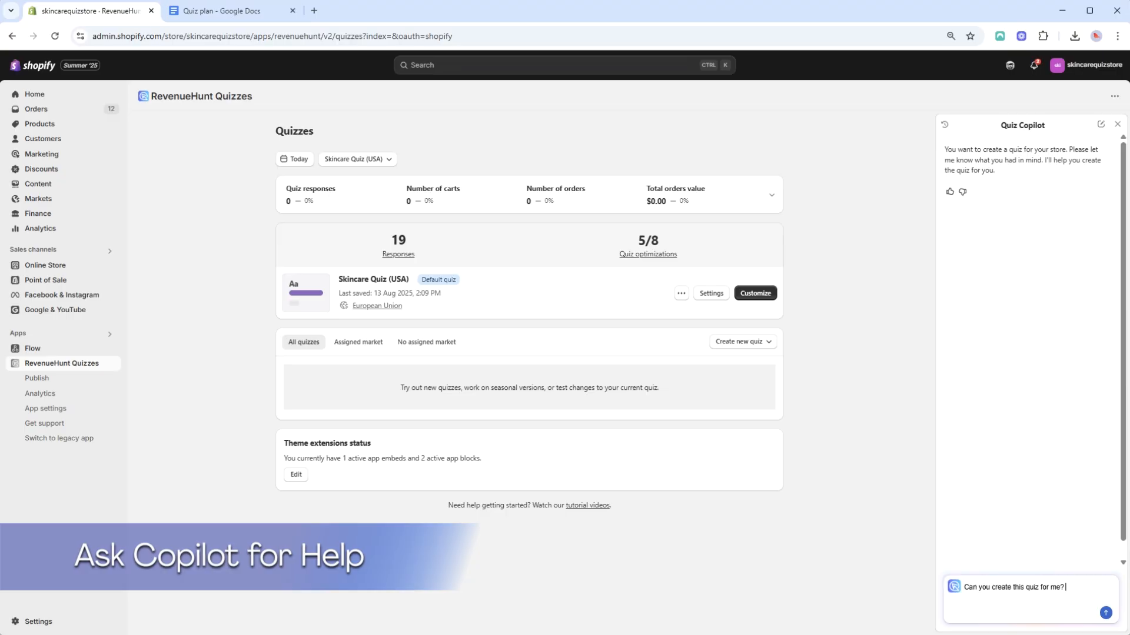
key("ctrl+v")
scroll(1035, 584, "up", 5)
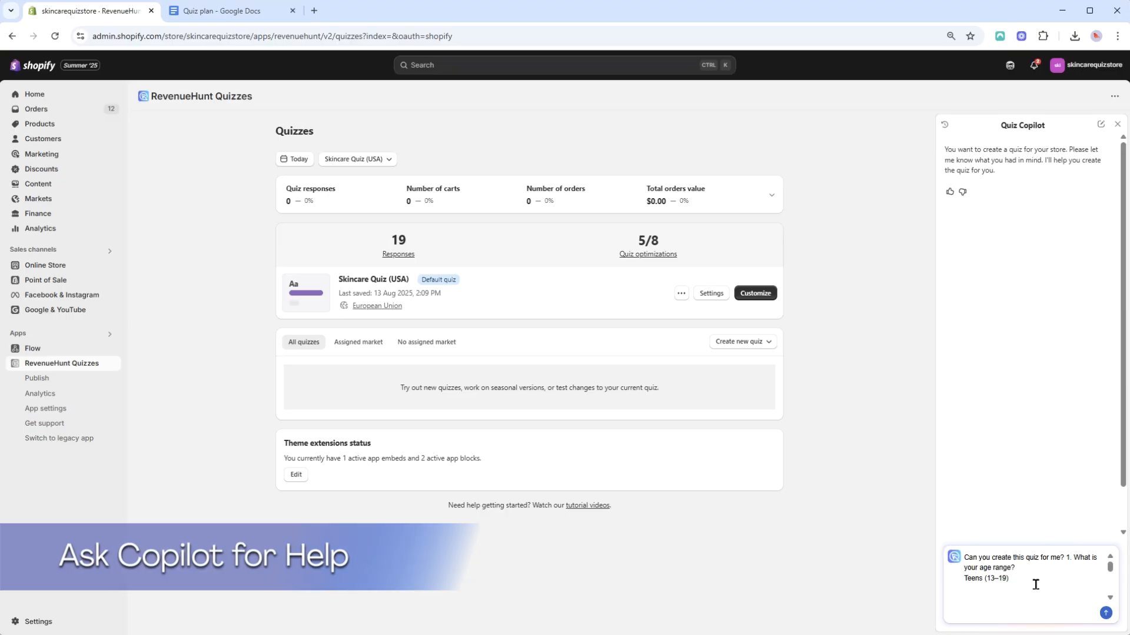
key("Return")
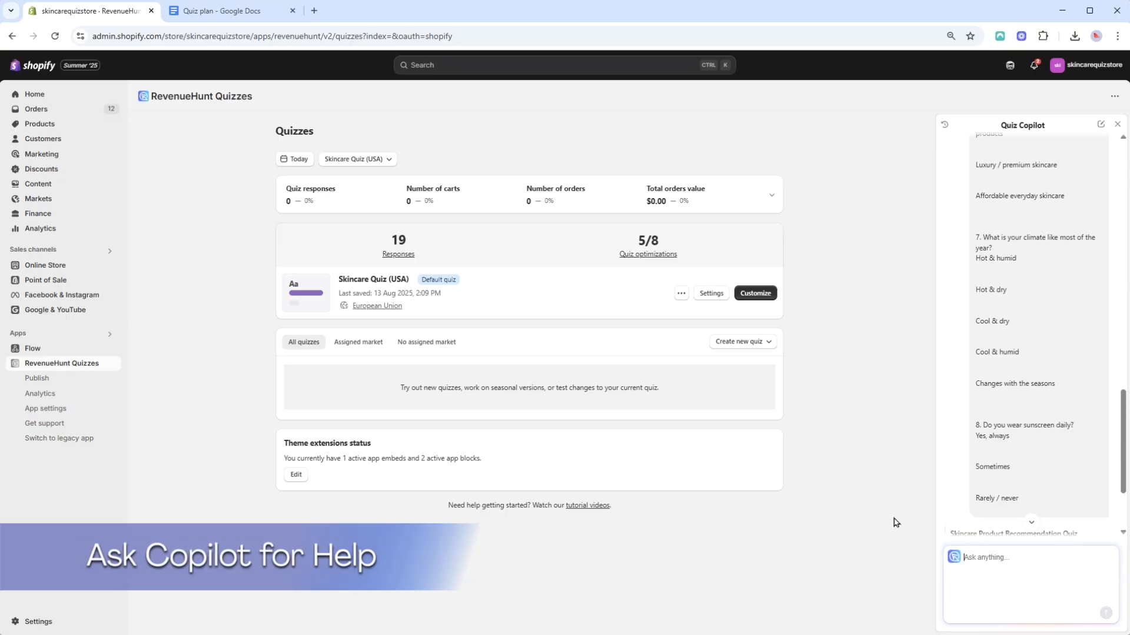
Open the generated quiz in the builder and review its questions and answer choices
left_click(1024, 356)
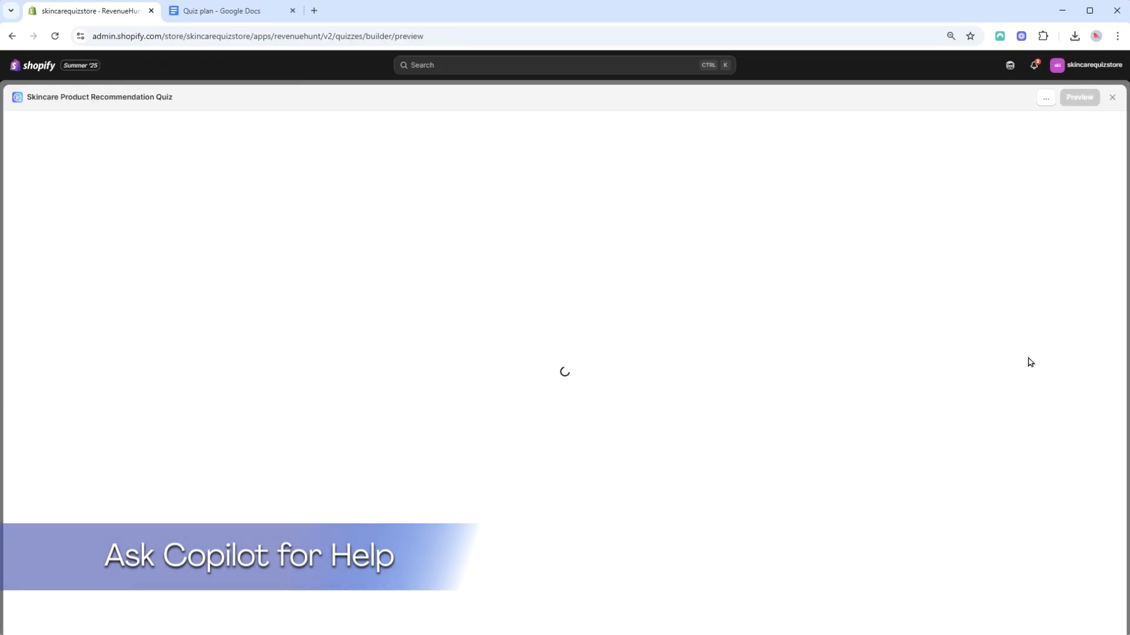
left_click(91, 155)
left_click(94, 397)
left_click(46, 156)
left_click(46, 177)
left_click(46, 197)
left_click(45, 217)
left_click(98, 196)
left_click(105, 237)
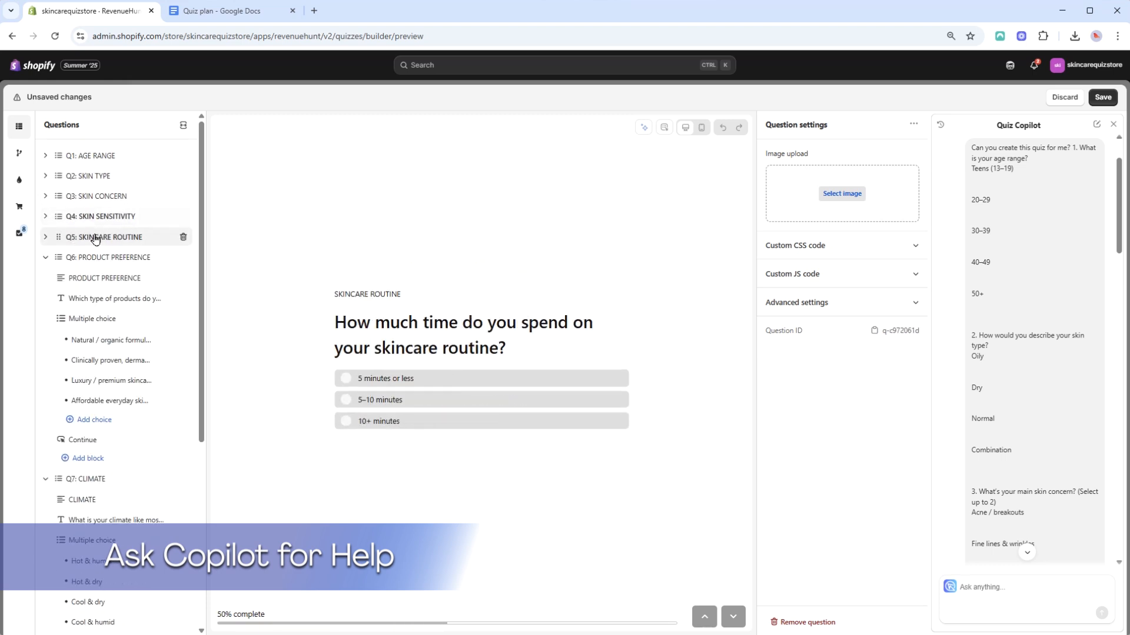
left_click(46, 237)
left_click(106, 257)
left_click(46, 257)
left_click(91, 278)
left_click(45, 277)
left_click(94, 298)
left_click(46, 298)
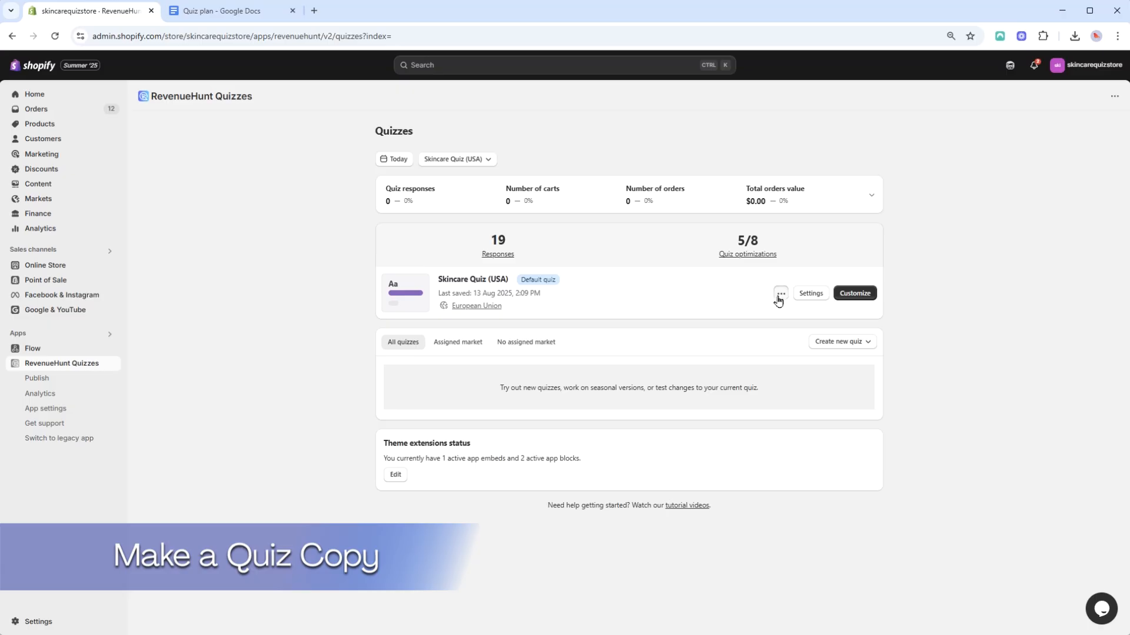
Duplicate the Skincare Quiz (USA) and rename the copy as Skincare Quiz (EU)
left_click(780, 294)
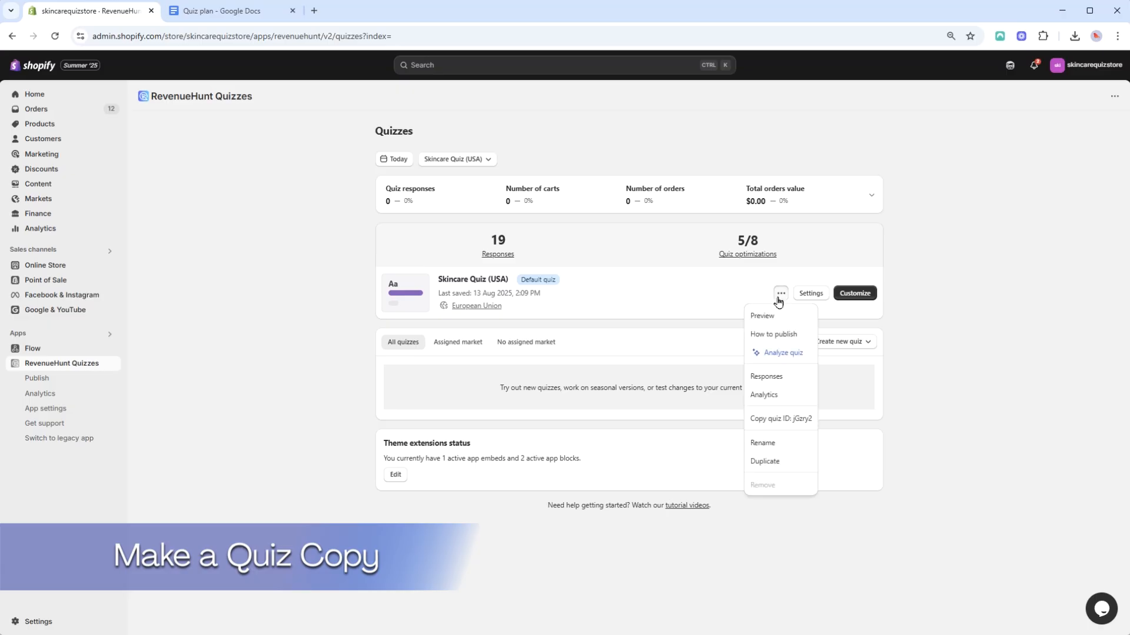
left_click(781, 464)
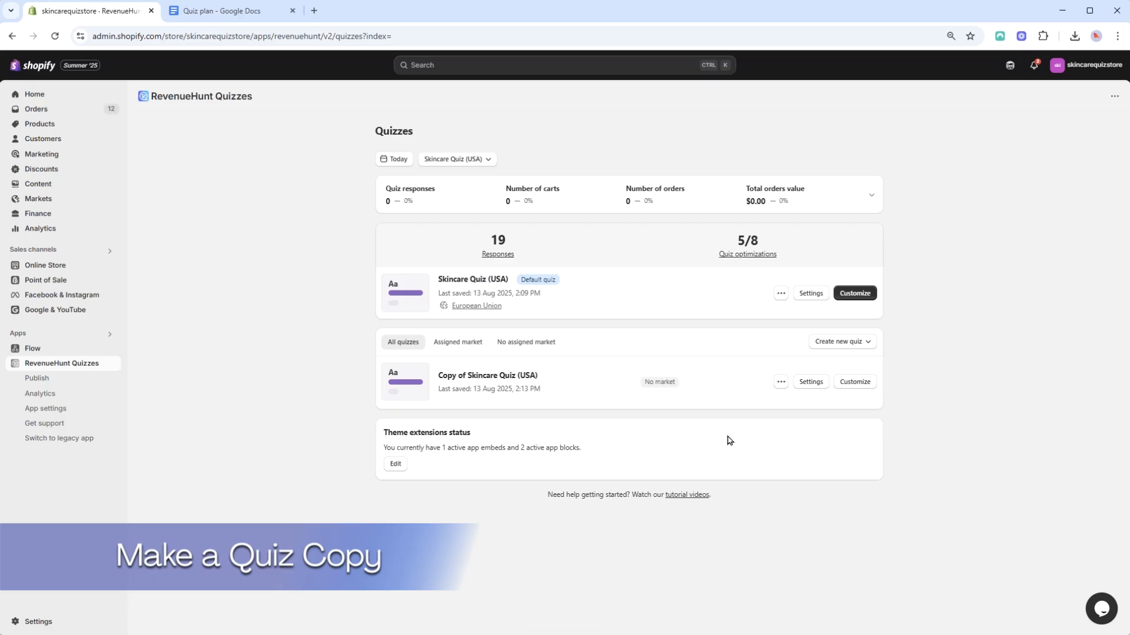
left_click(781, 382)
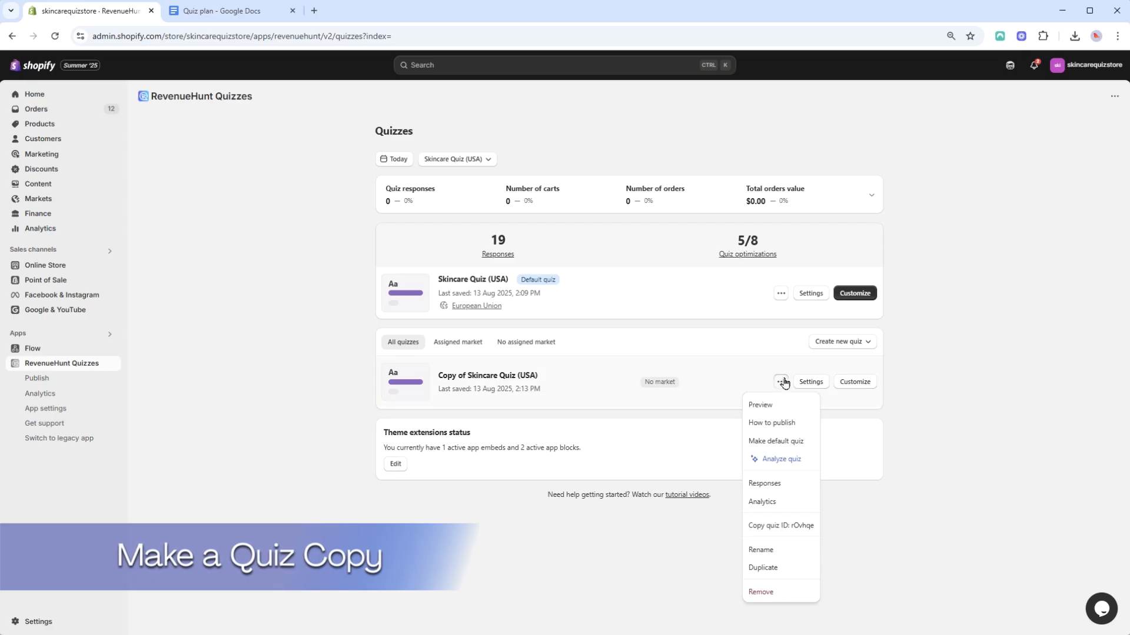
left_click(768, 549)
left_click(501, 377)
left_click_drag(502, 377, 478, 377)
key("BackSpace")
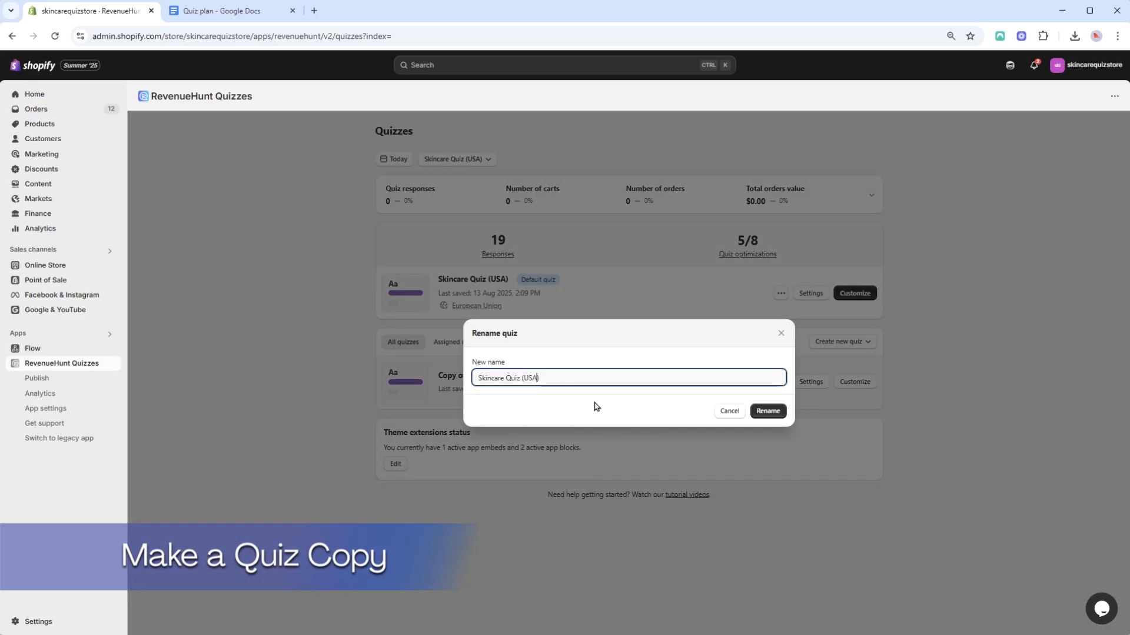
left_click(767, 413)
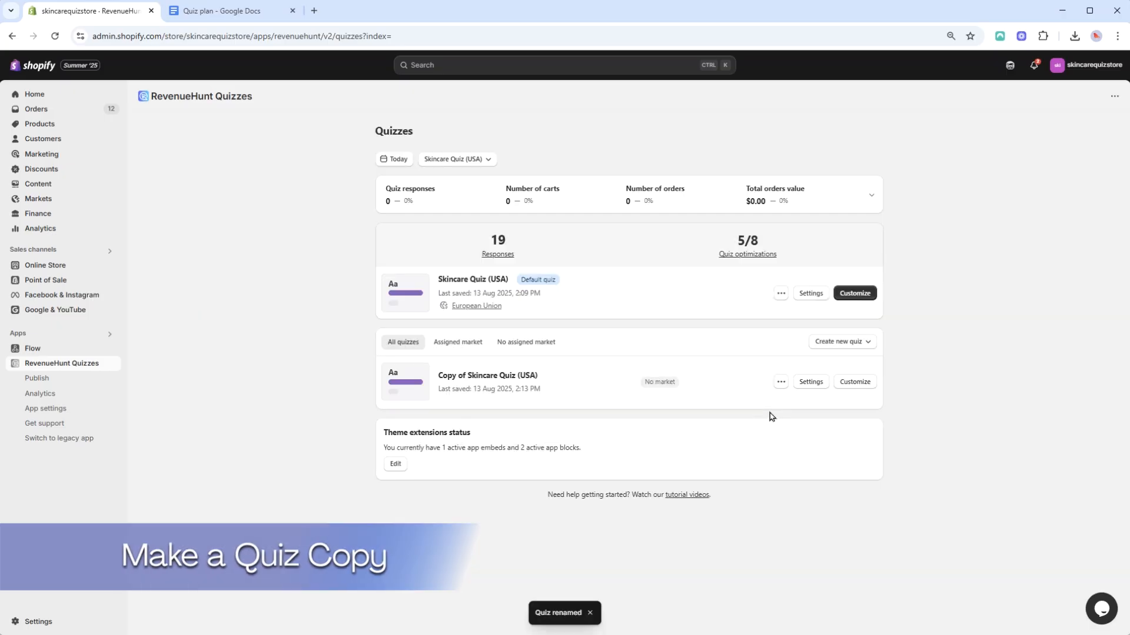
Apply the Halloween Warm color scheme to the Skincare Quiz (EU) design and save it
left_click(848, 384)
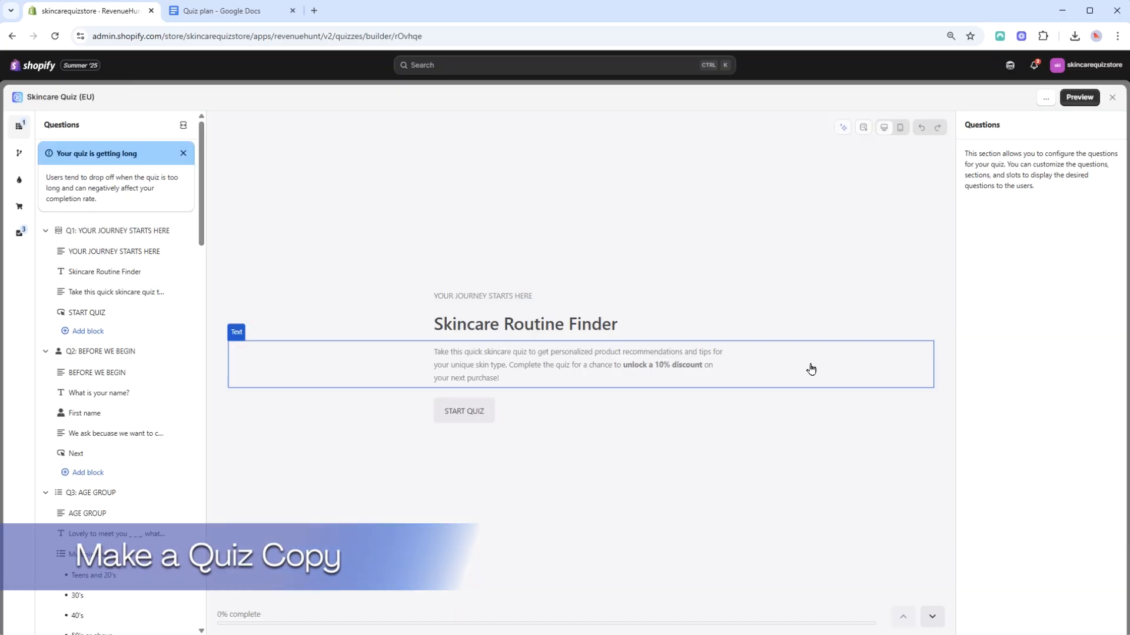
left_click(19, 180)
left_click(1062, 322)
left_click(1040, 441)
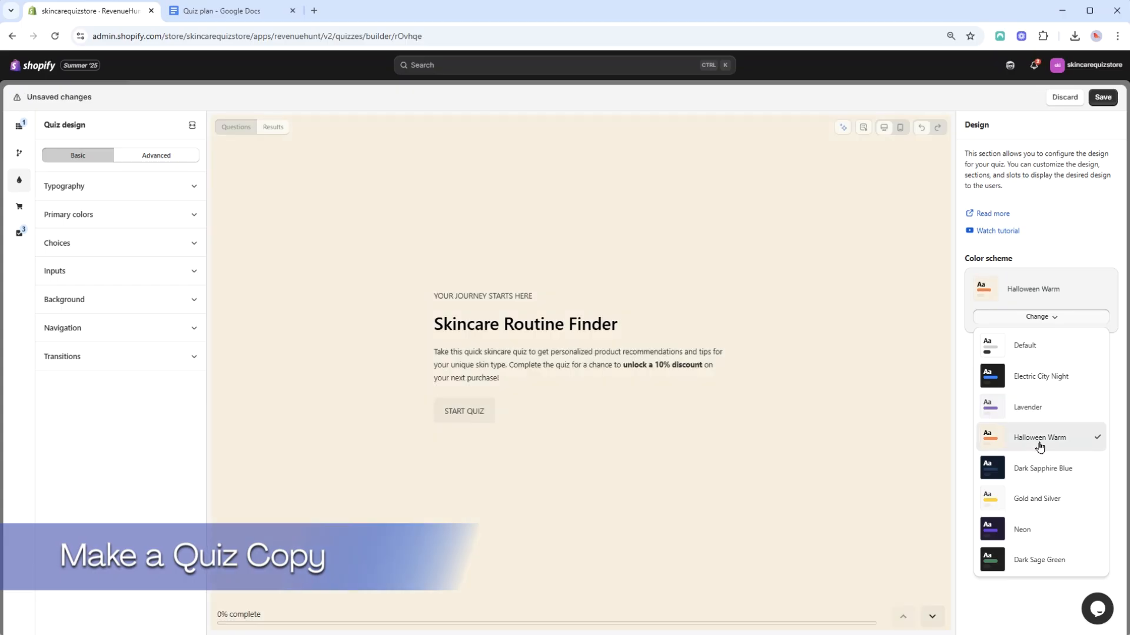
left_click(1103, 97)
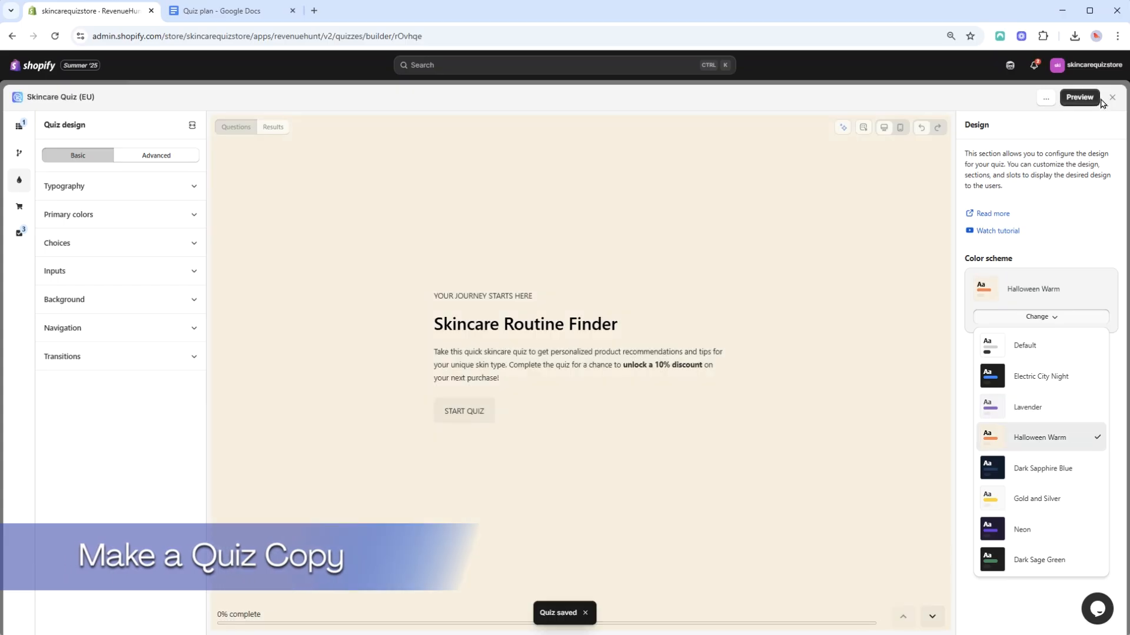
Set the intro text's discount to 15% and save the quiz
left_click(618, 373)
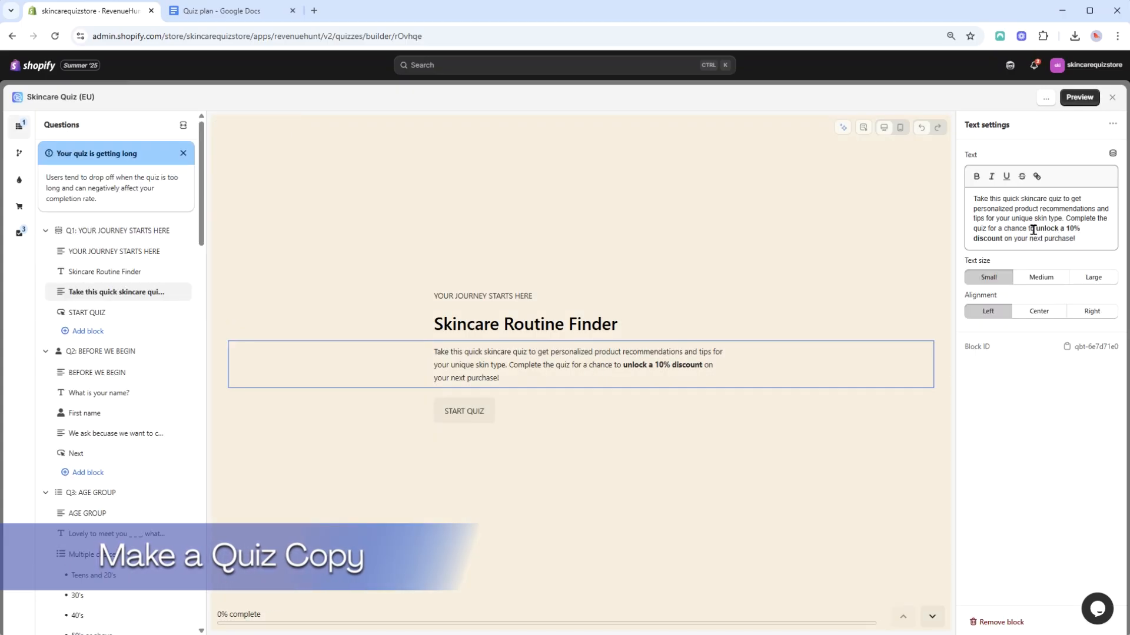
key("BackSpace")
type("5")
left_click(561, 321)
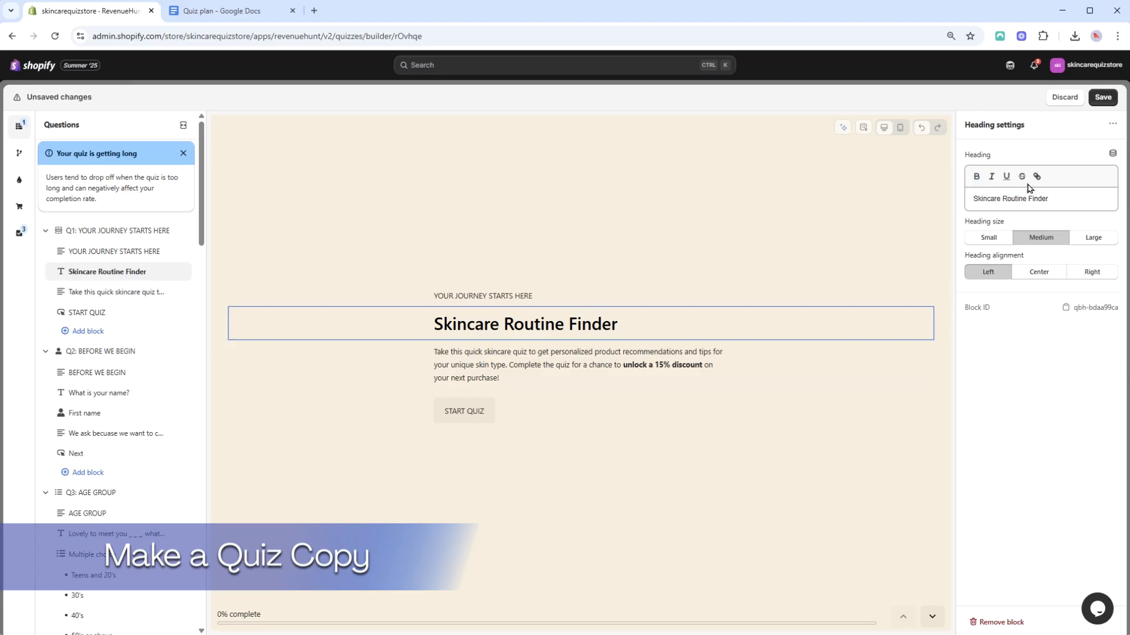
left_click(1102, 98)
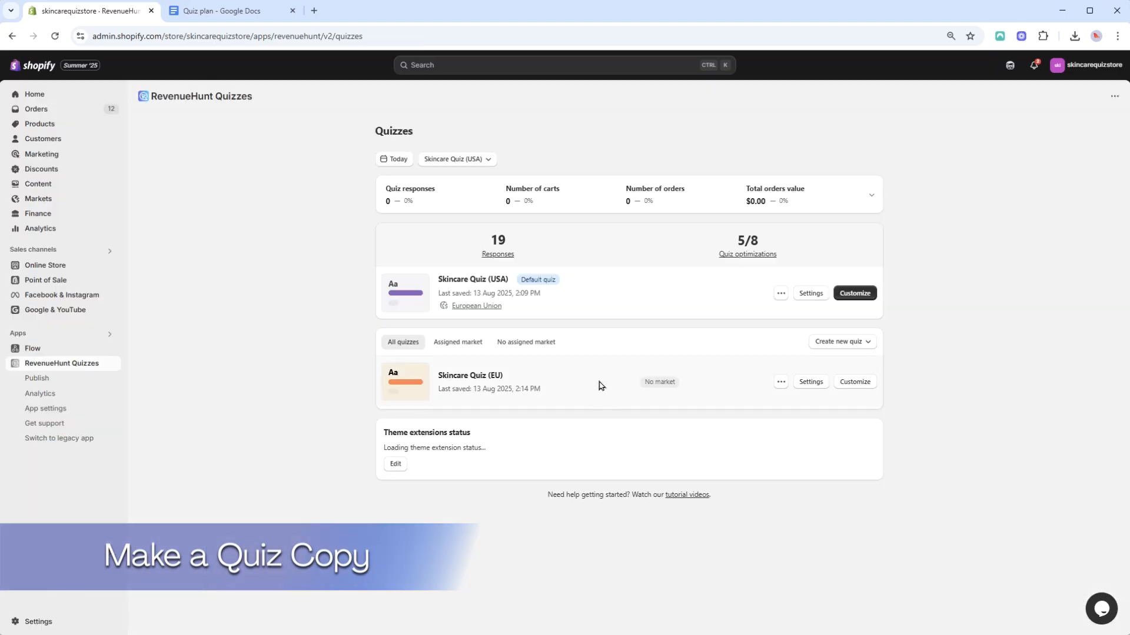
Duplicate the Skincare Quiz (USA) again and open the copy for customizing
left_click(781, 293)
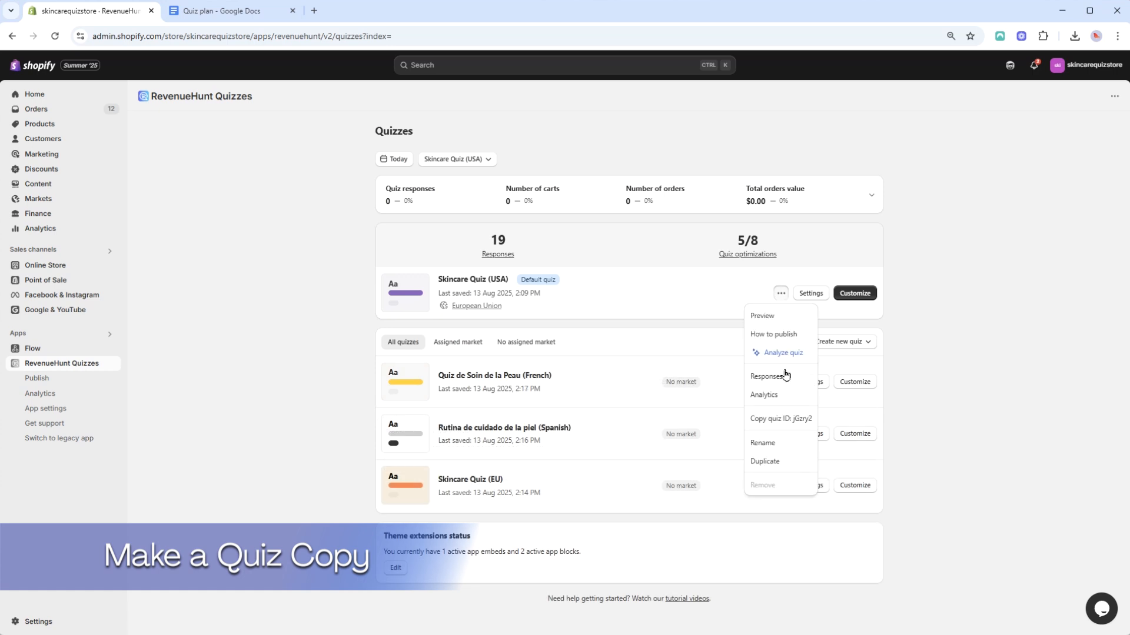
left_click(765, 462)
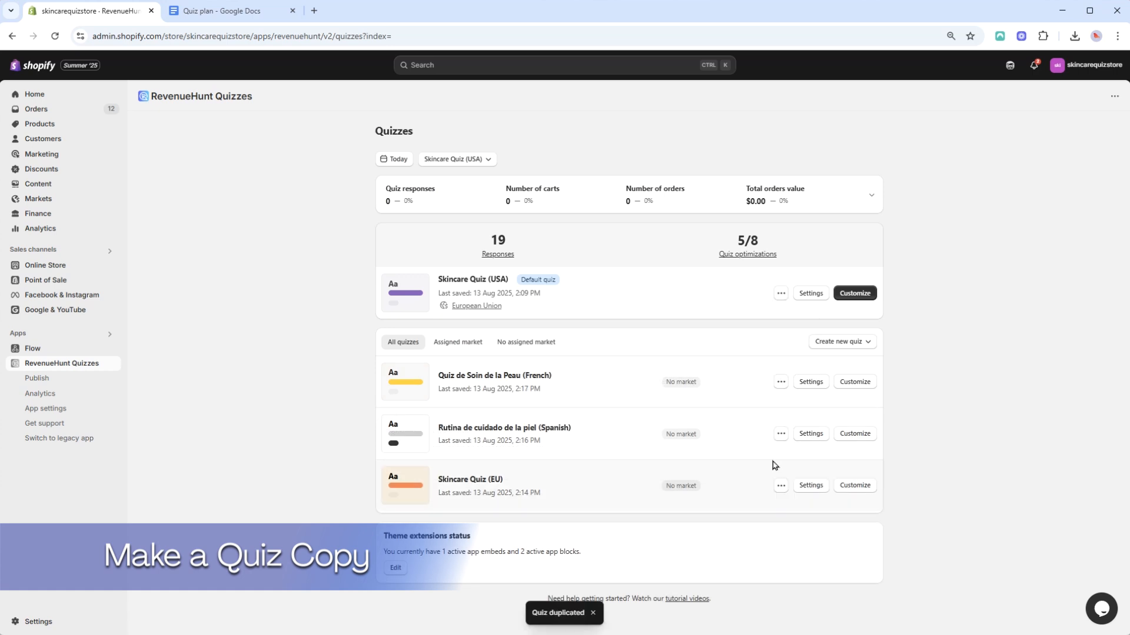
left_click(849, 382)
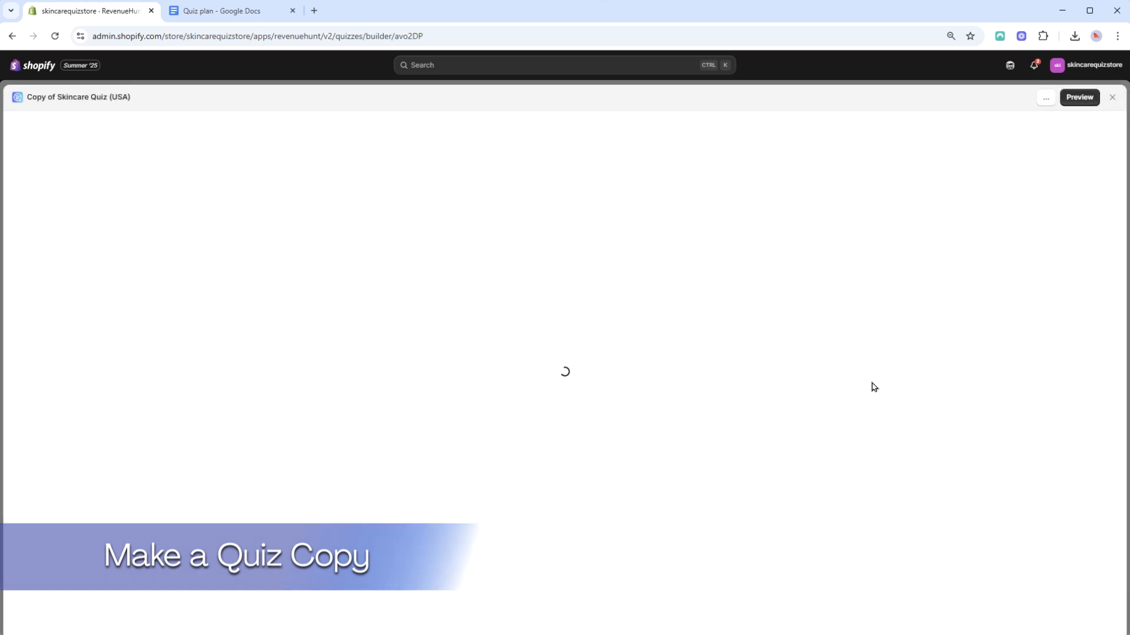
Edit the copy's intro description text and save the quiz
left_click(116, 251)
left_click_drag(1080, 200, 971, 199)
left_click(462, 325)
left_click(465, 358)
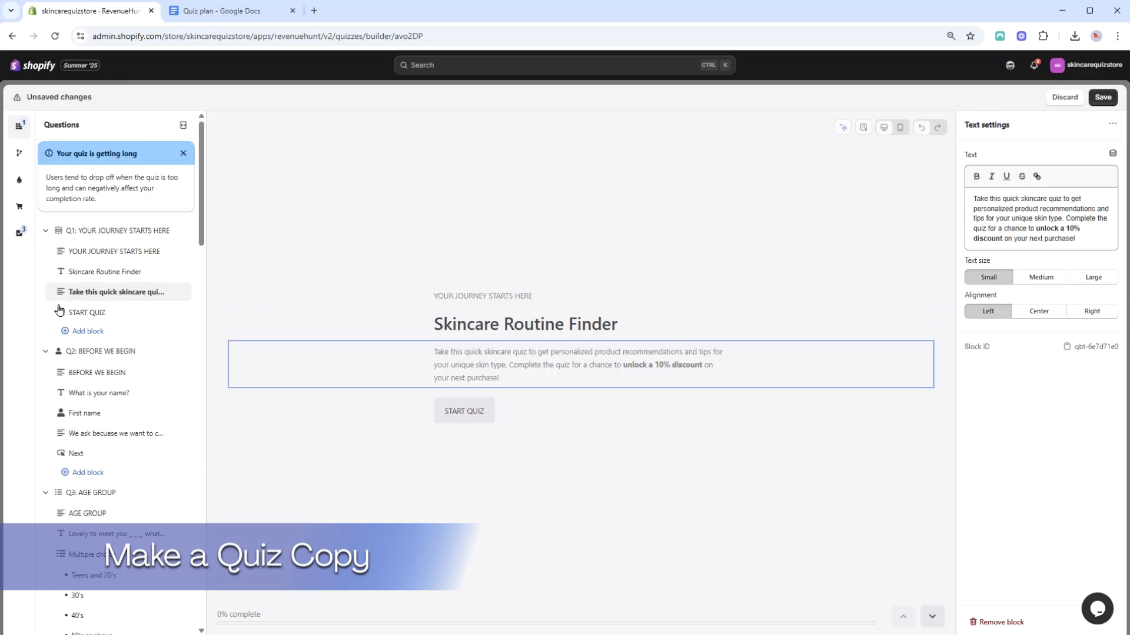
left_click(1103, 97)
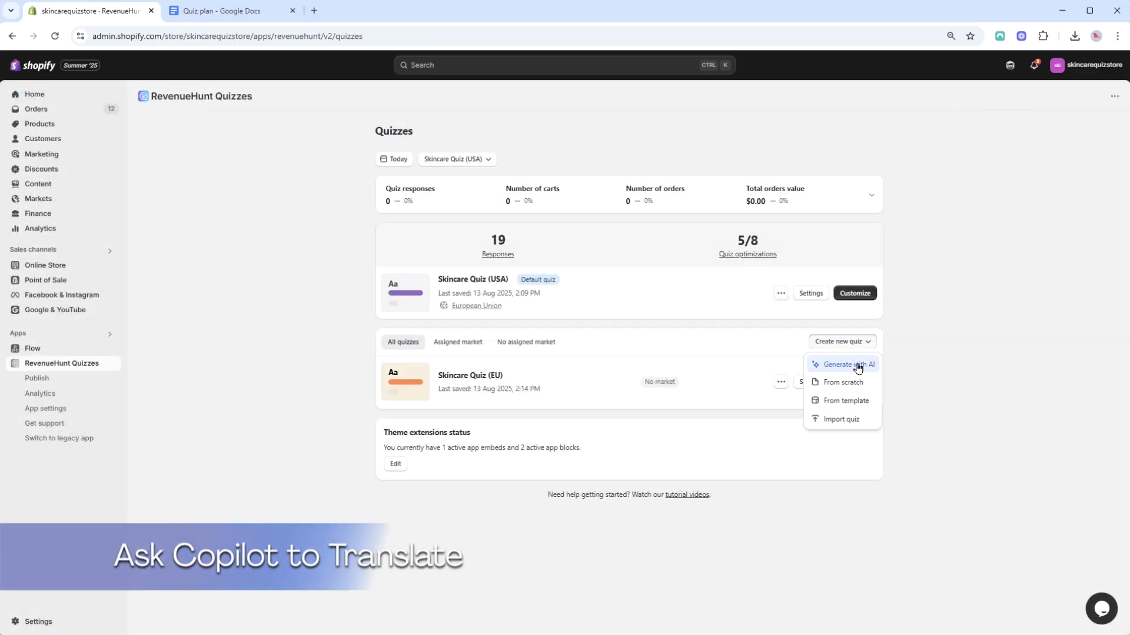
Ask the Copilot: Can you help me translate my main quiz to Spanish?
left_click(847, 363)
type("Can you help me translate my main quiz to Spanish?")
key("Return")
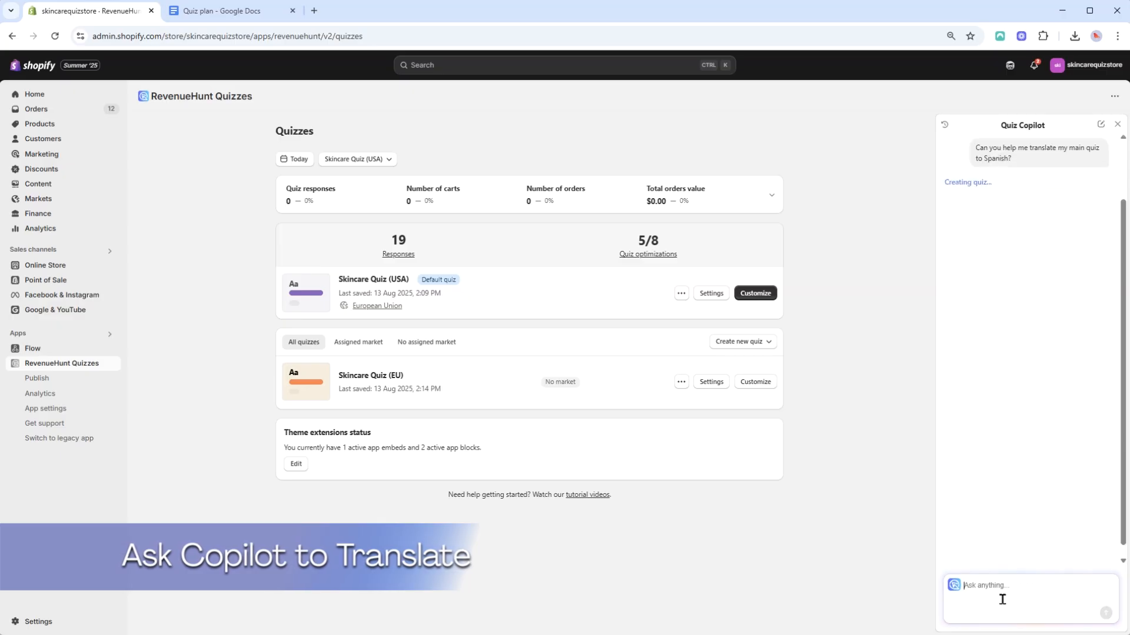
Open the generated Spanish quiz in the builder, review its questions and save it
left_click(1021, 242)
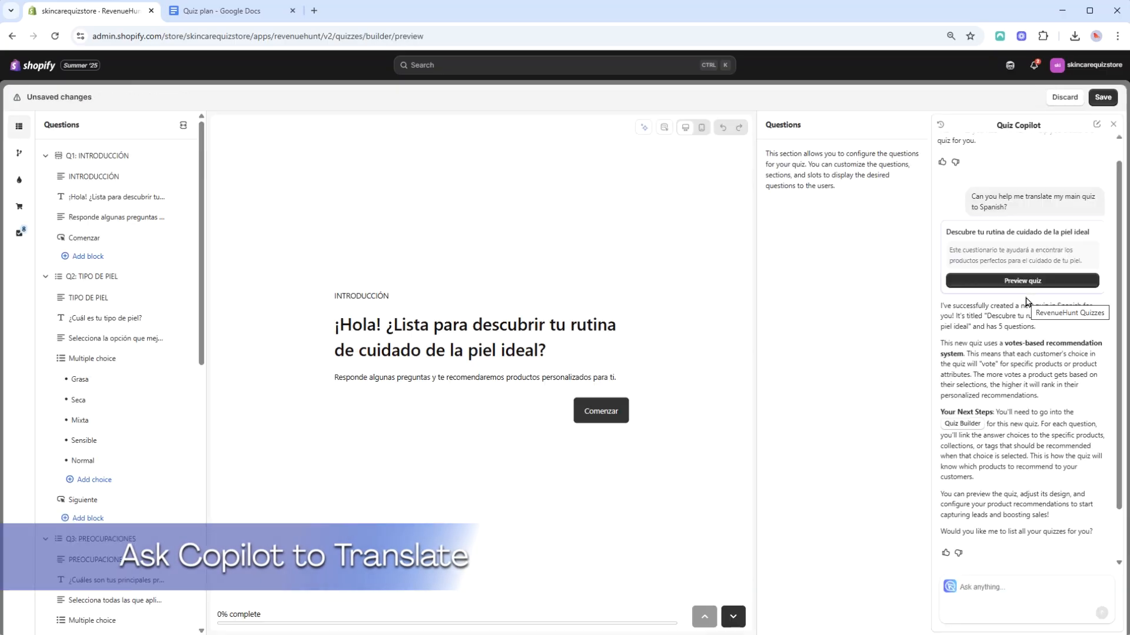
left_click(46, 157)
left_click(46, 176)
left_click(46, 197)
left_click(45, 217)
left_click(45, 237)
left_click(20, 207)
left_click(19, 126)
left_click(66, 236)
left_click(1103, 99)
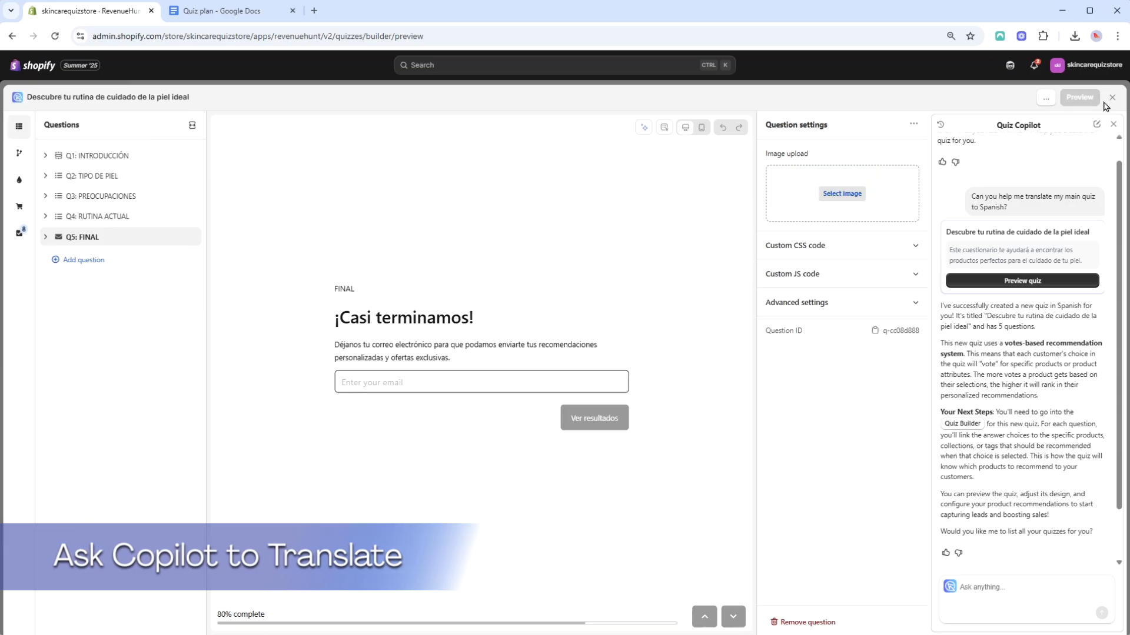
Rename the Spanish quiz as Rutina de cuidado de la piel (Spanish)
left_click(1112, 101)
left_click(681, 381)
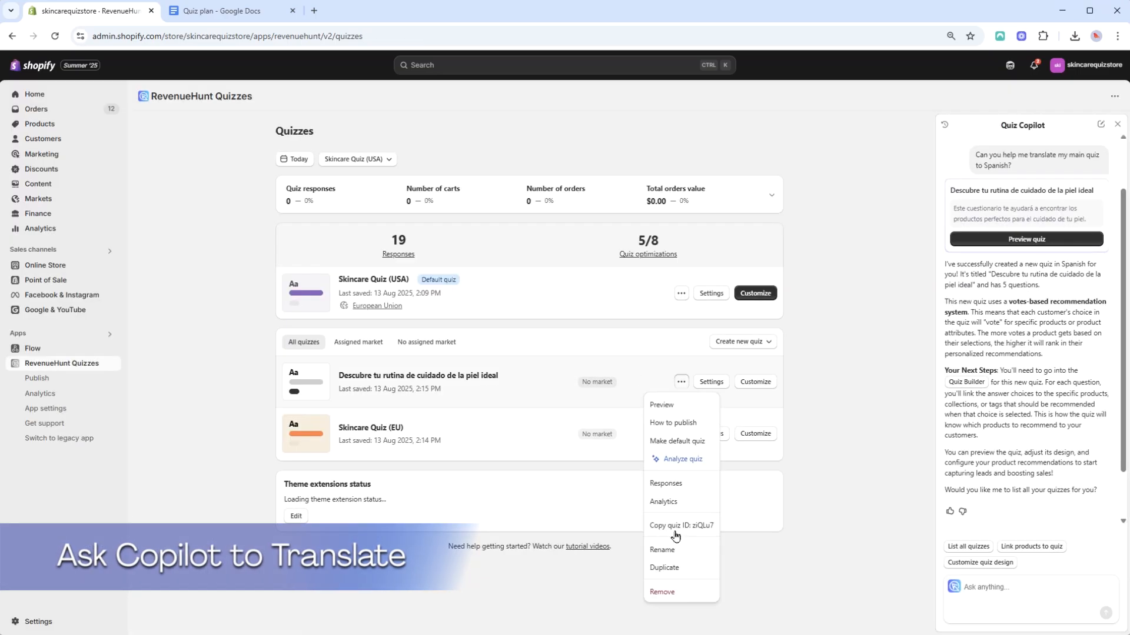
left_click(662, 548)
left_click_drag(520, 378, 476, 379)
type("R (Spanish)")
key("Return")
Start a new Copilot chat asking to translate the main quiz to French, and answer yes to proceed
left_click(1101, 124)
left_click(1001, 594)
type("Can you help")
key("Return")
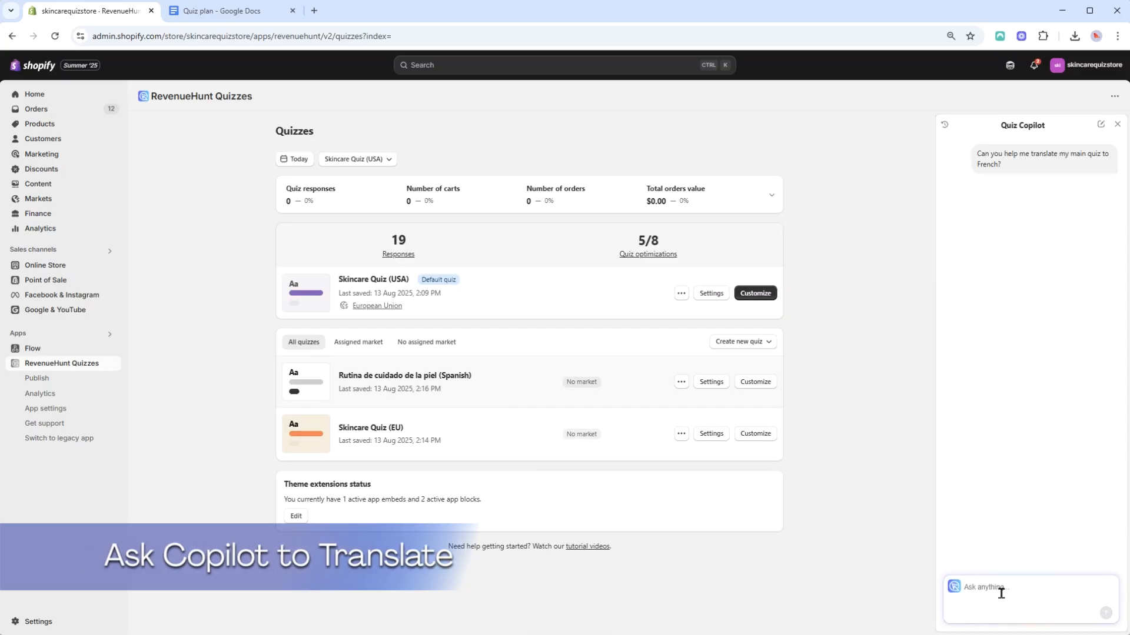
type("yes")
key("Return")
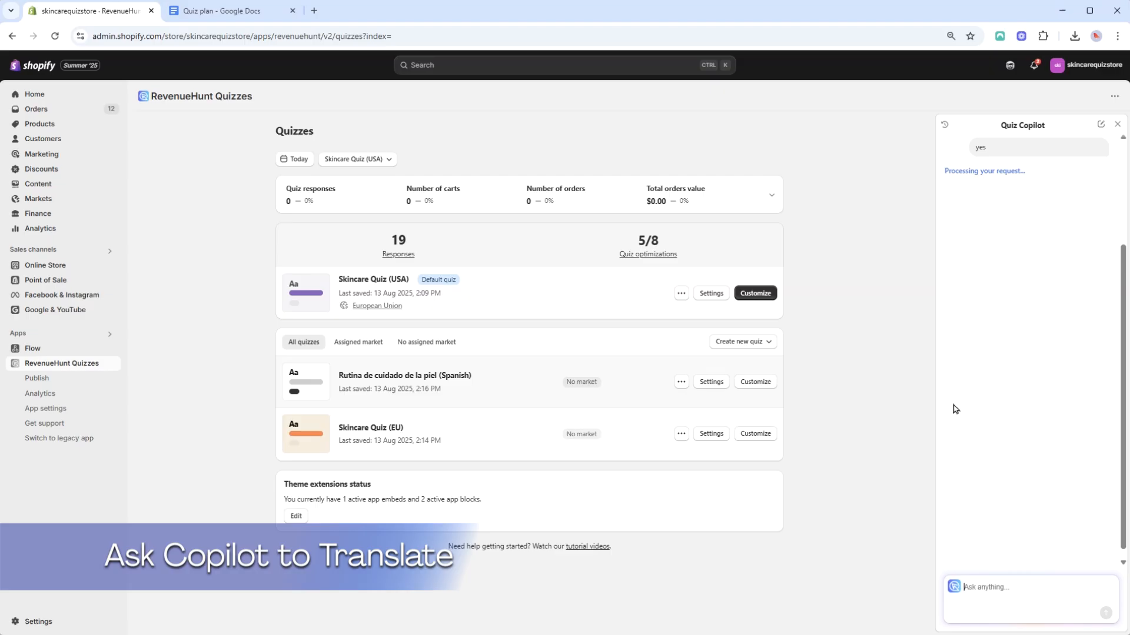
Open the generated French quiz in the builder and review its questions
left_click(1008, 223)
left_click(46, 156)
left_click(46, 176)
left_click(46, 196)
left_click(73, 218)
left_click(47, 236)
Apply the Gold and Silver color scheme to the French quiz design and save it
left_click(19, 180)
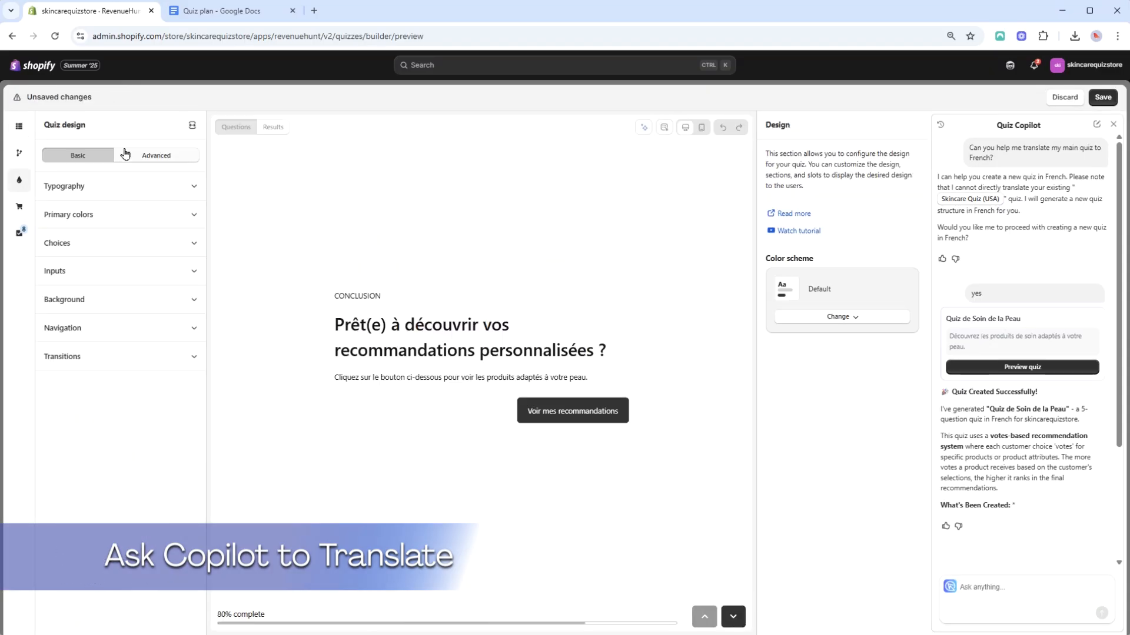
left_click(841, 316)
left_click(849, 469)
left_click(847, 499)
left_click(1103, 99)
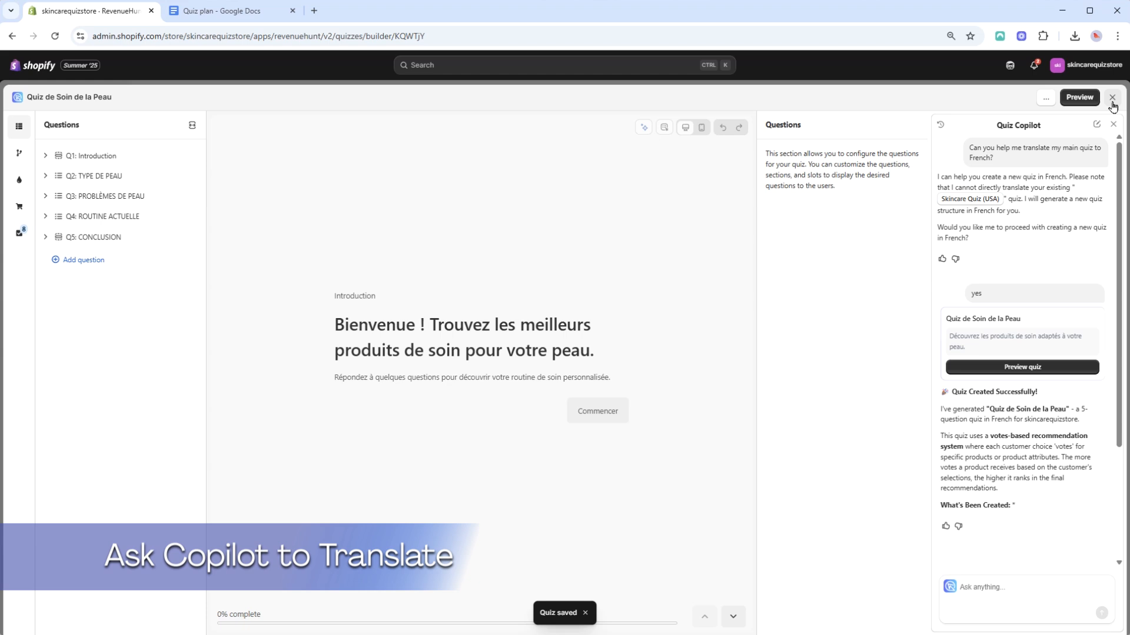
Rename the French quiz as Quiz de Soin de la Peau (French)
left_click(1112, 99)
left_click(1116, 125)
left_click(783, 382)
left_click(760, 549)
left_click(613, 378)
type("(french)")
key("Return")
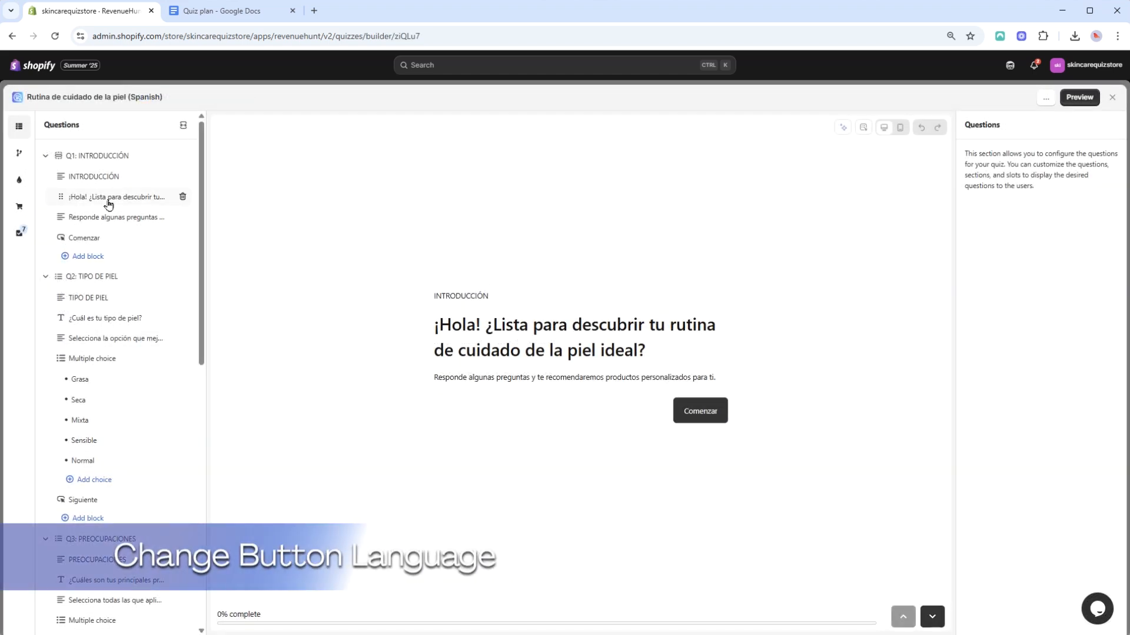
Reset the Spanish quiz's default button texts to the Español language and save the quiz settings
left_click(19, 208)
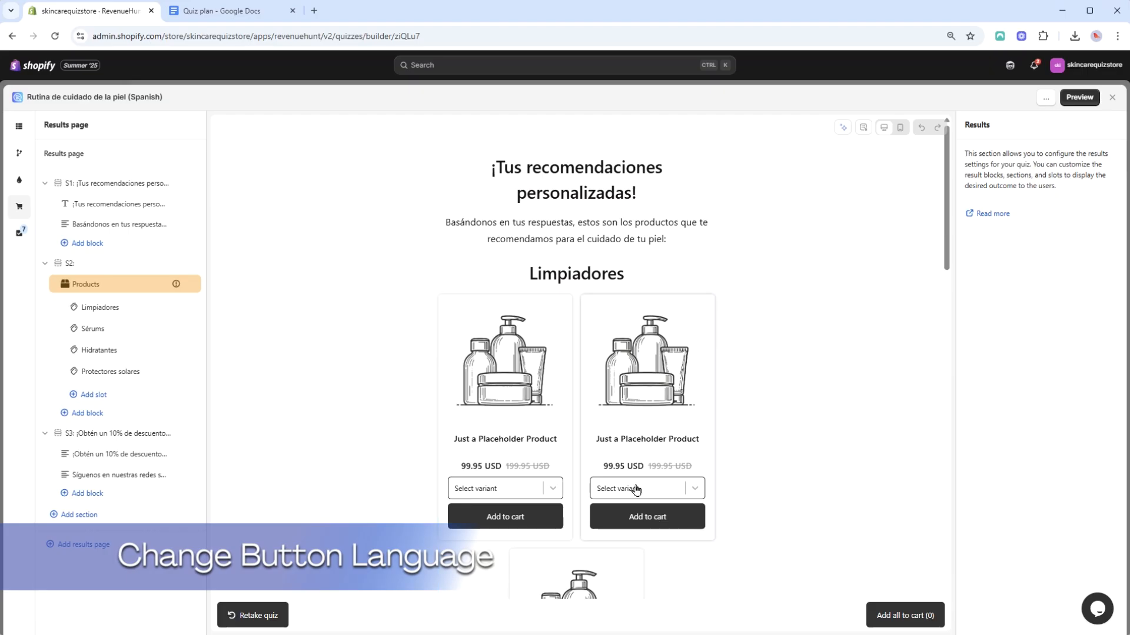
left_click(1112, 99)
left_click(812, 434)
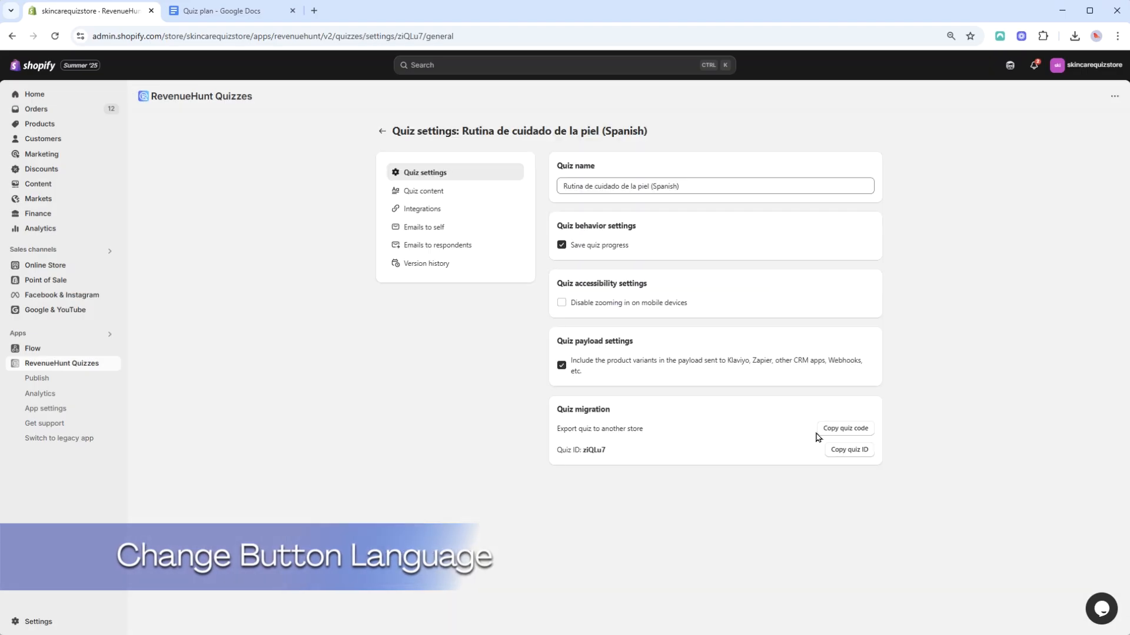
left_click(438, 196)
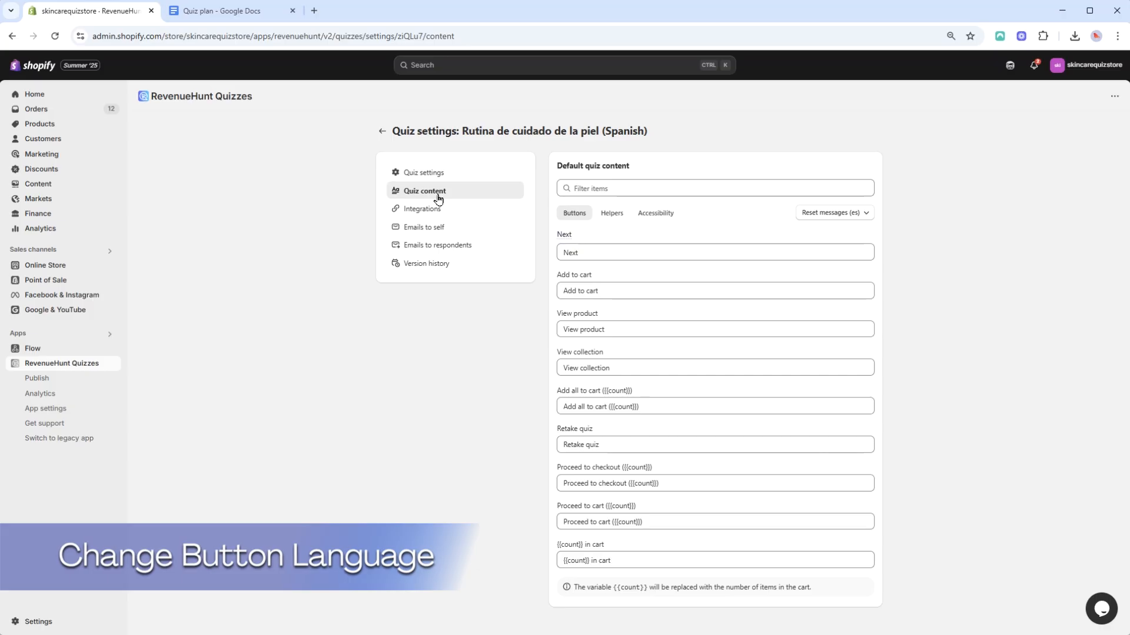
left_click(855, 214)
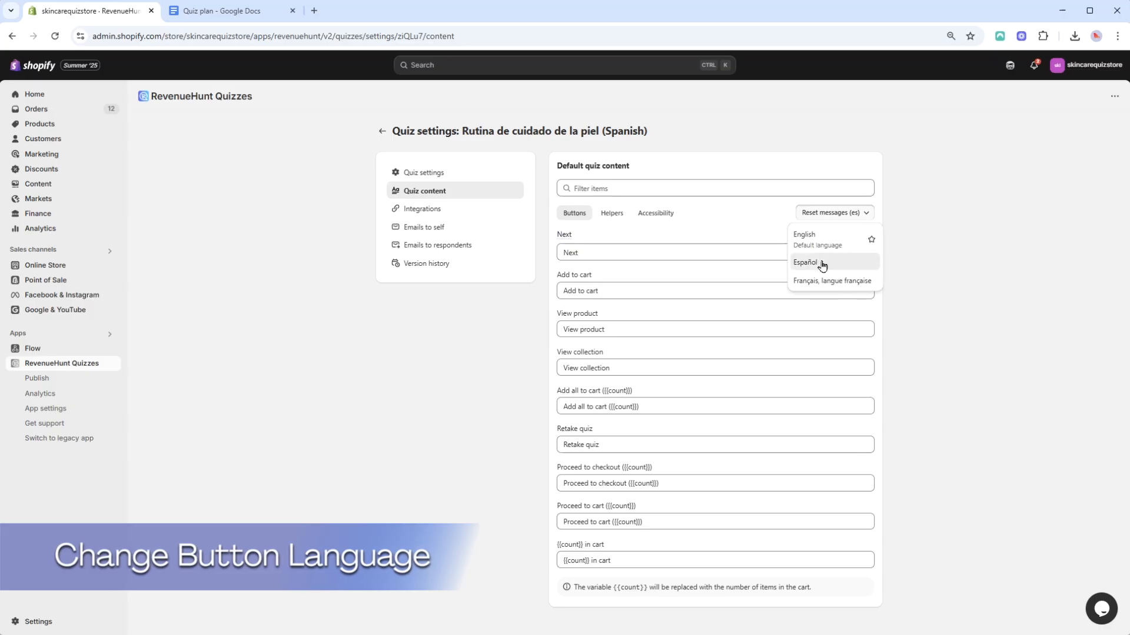
left_click(821, 260)
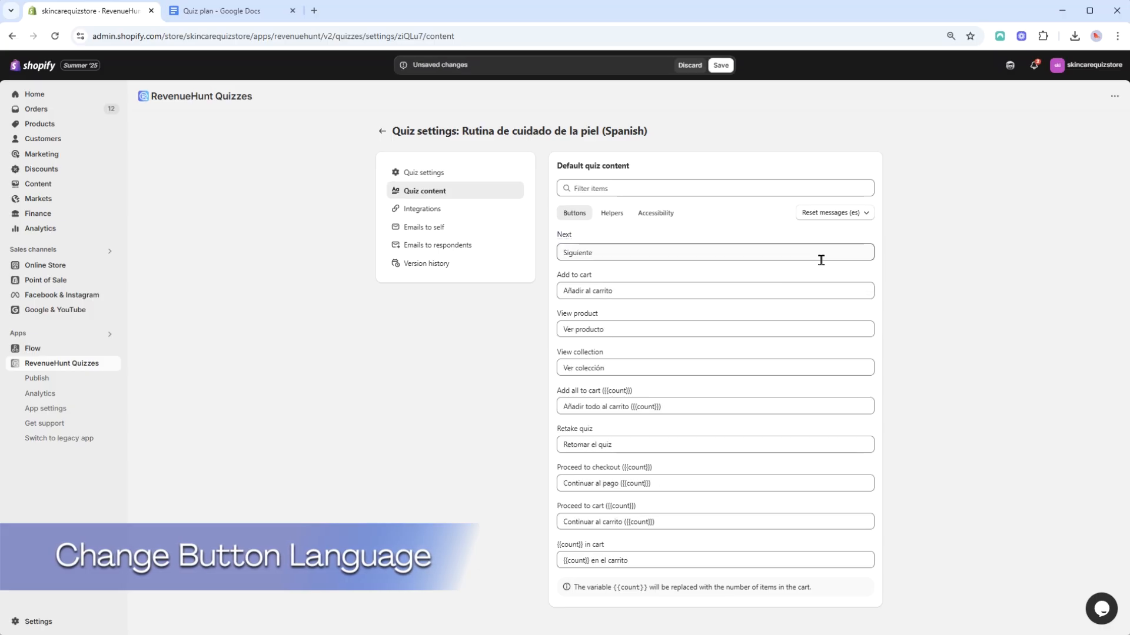
left_click(721, 66)
Replace the Spanish quiz's Select variant helper text with the pasted "Seleccionar variante" and save
left_click(612, 213)
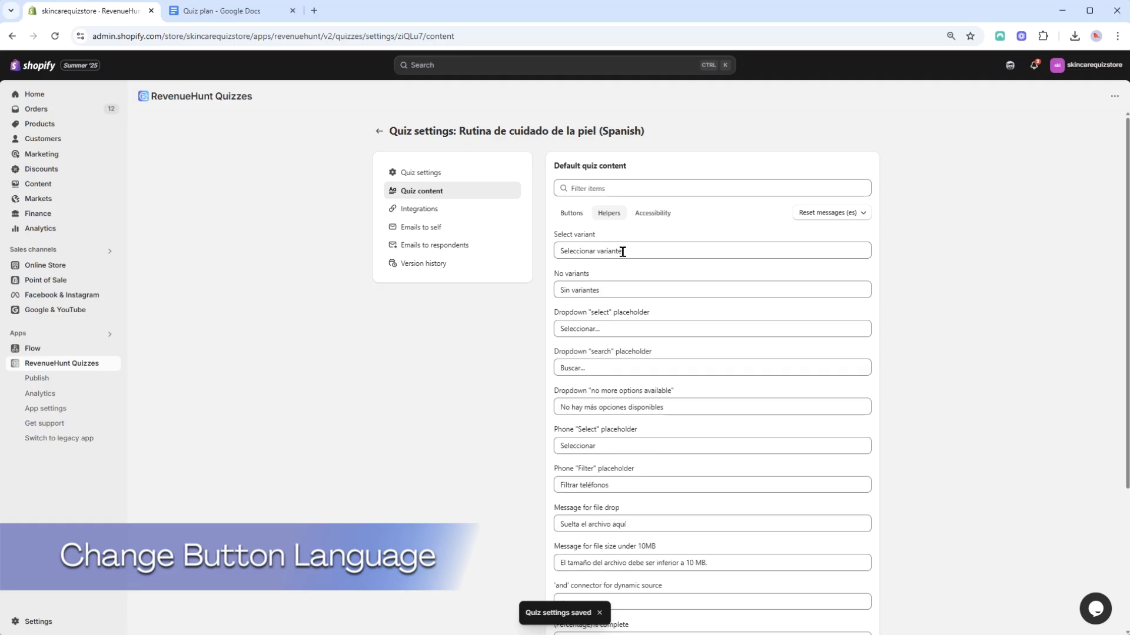
left_click(658, 250)
left_click_drag(658, 252, 560, 254)
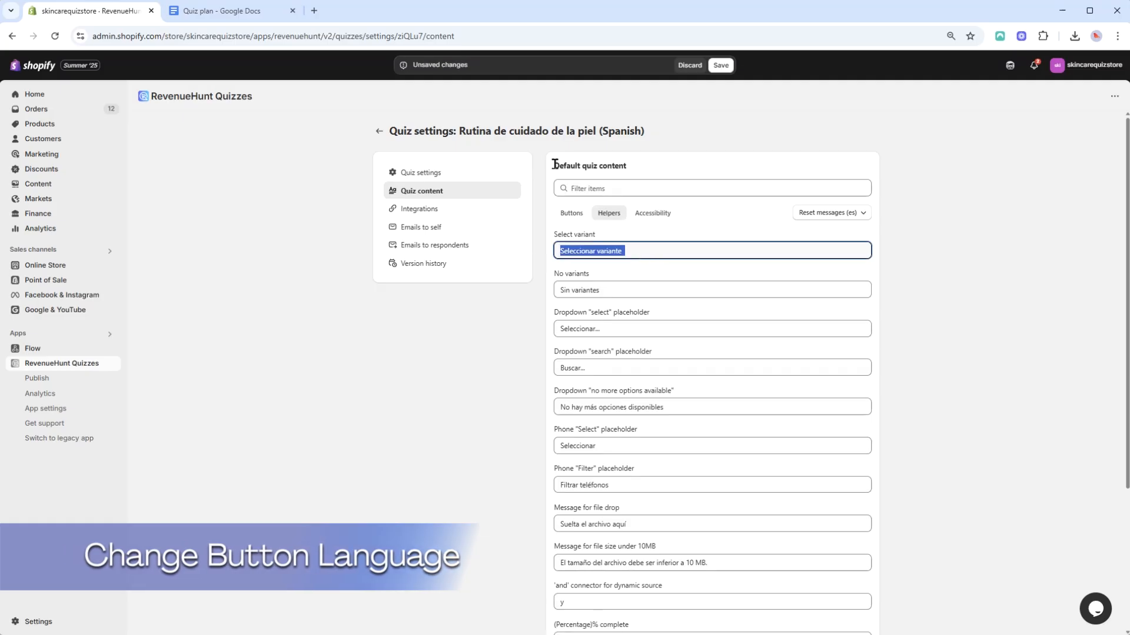
key("BackSpace")
type("Seleccionar variante")
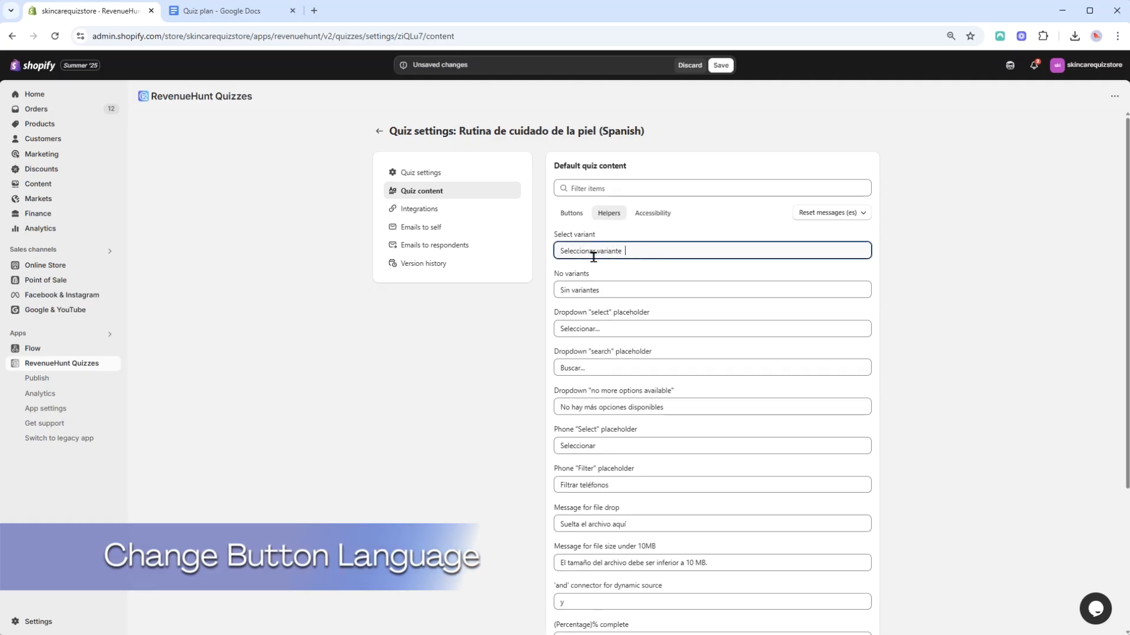
left_click(722, 65)
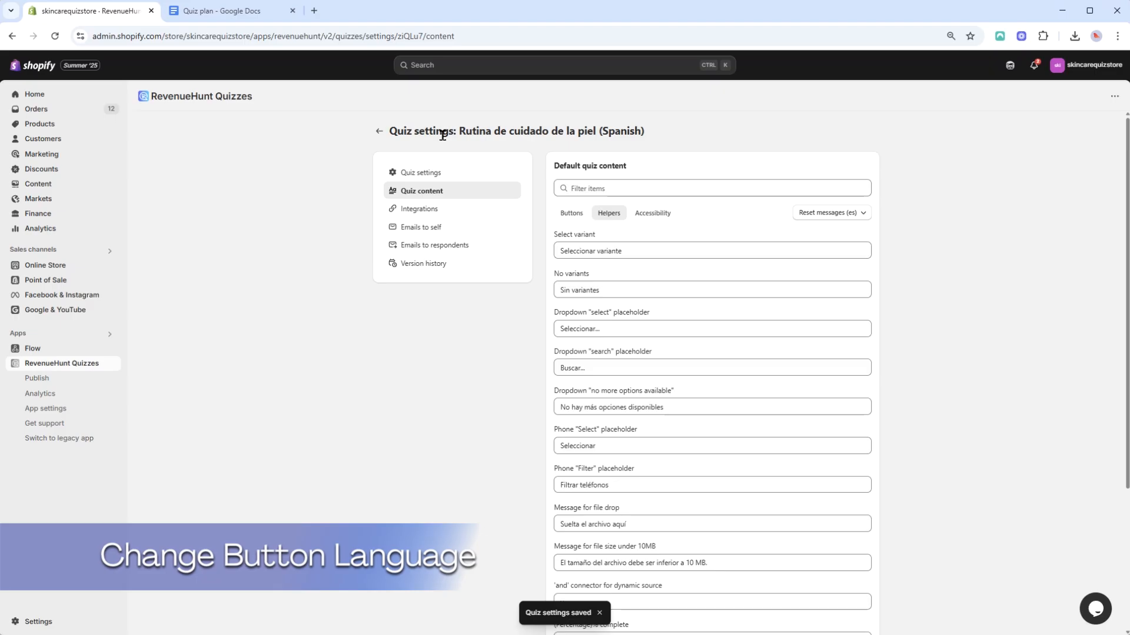
Reset the French quiz's default button texts to Français, langue française and save the quiz settings
left_click(381, 136)
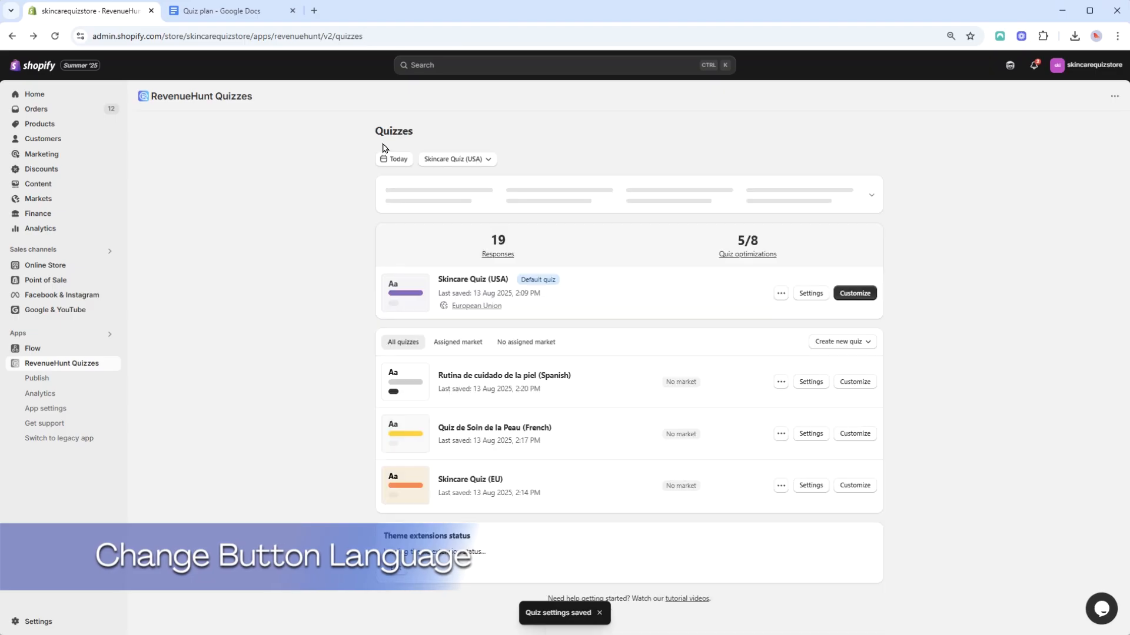
left_click(817, 436)
left_click(462, 194)
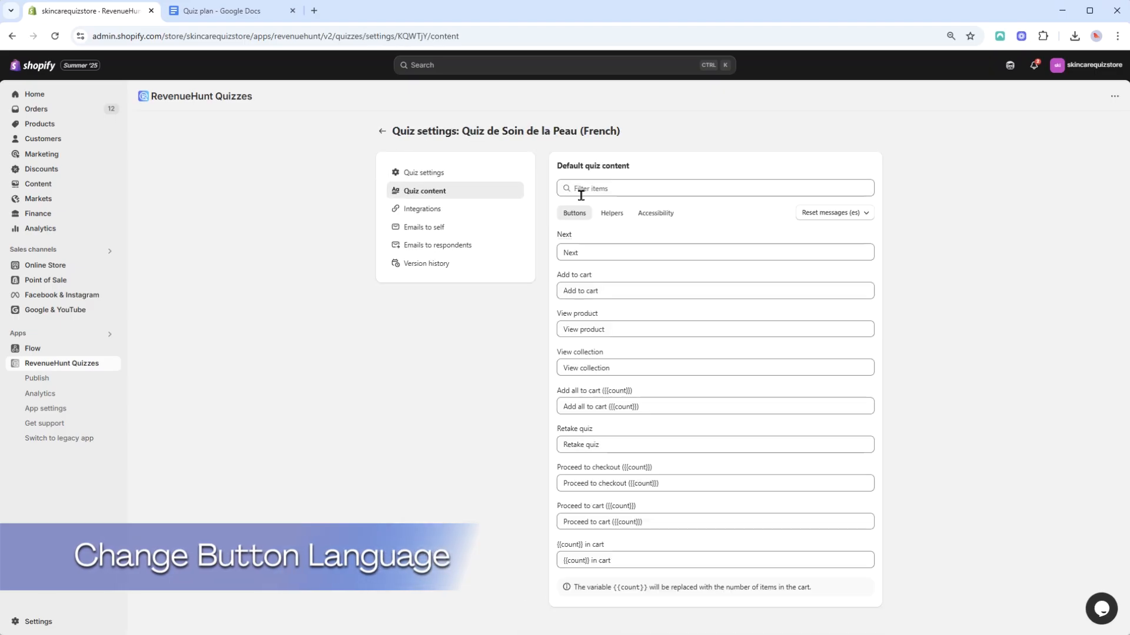
left_click(821, 219)
left_click(860, 284)
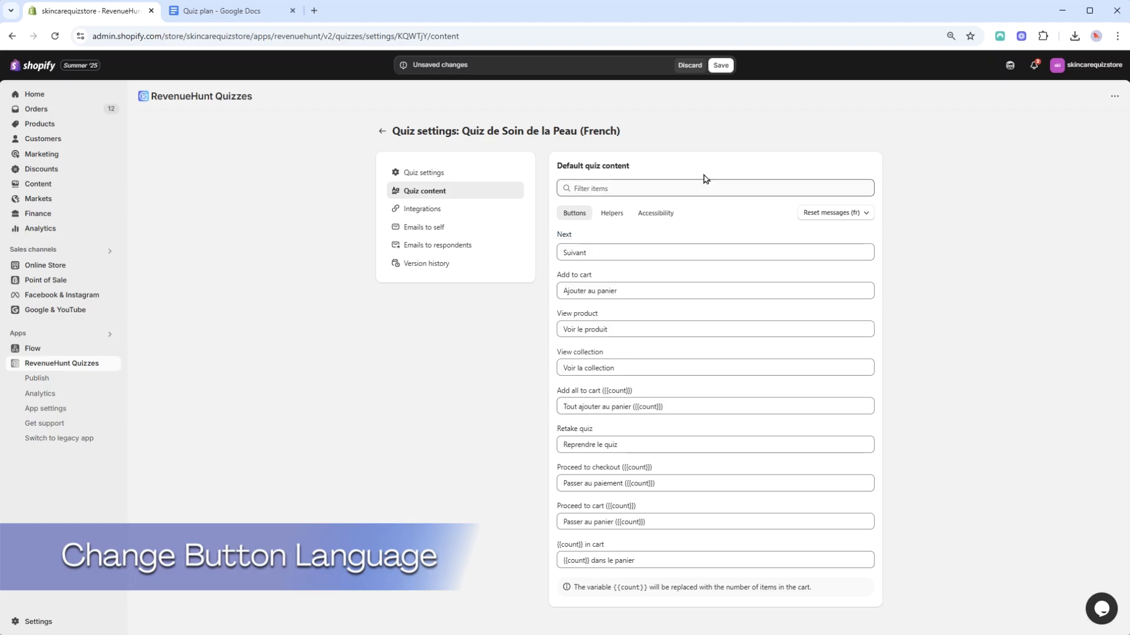
left_click(721, 66)
left_click(379, 133)
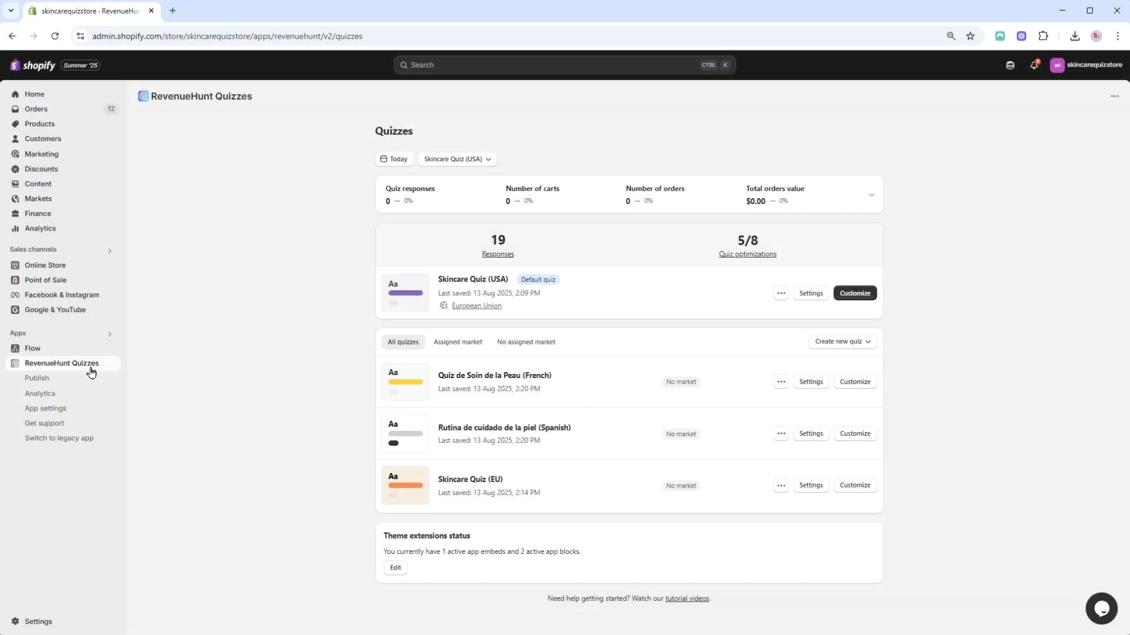
In app settings, assign Skincare Quiz (EU) to the European Union market and Skincare Quiz (USA) to Mexico and USA, then save
left_click(75, 415)
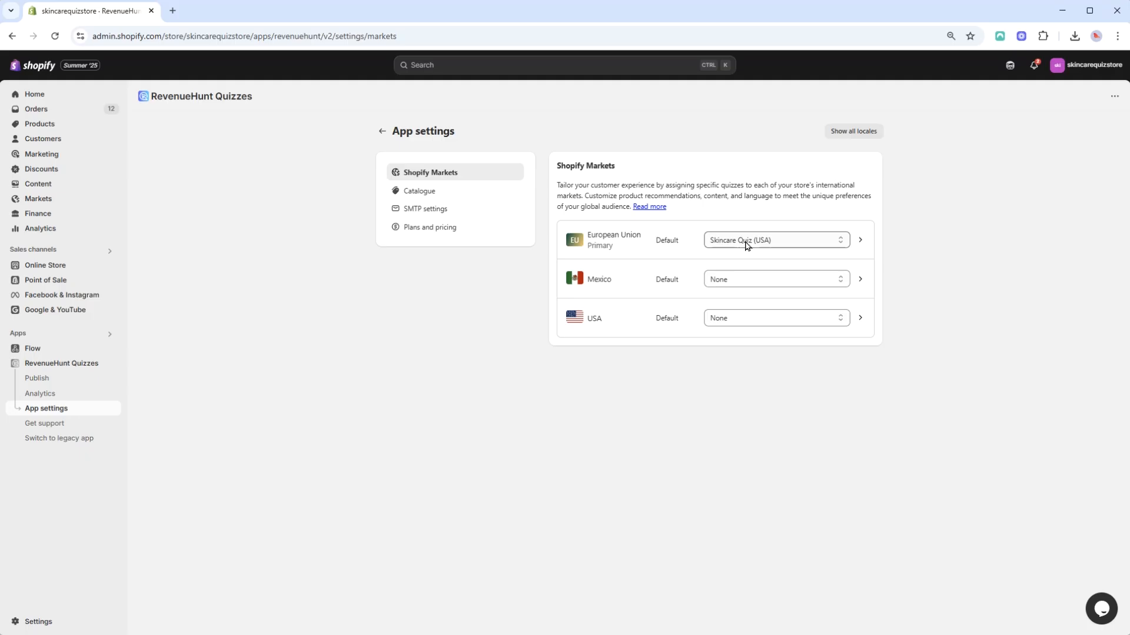
left_click(746, 244)
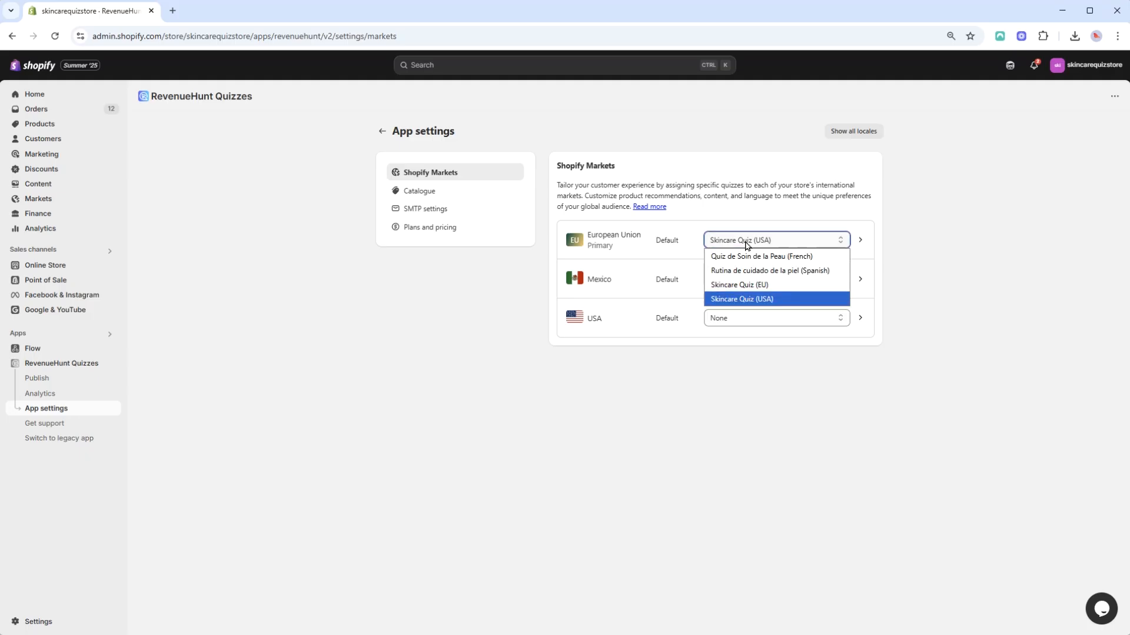
left_click(756, 284)
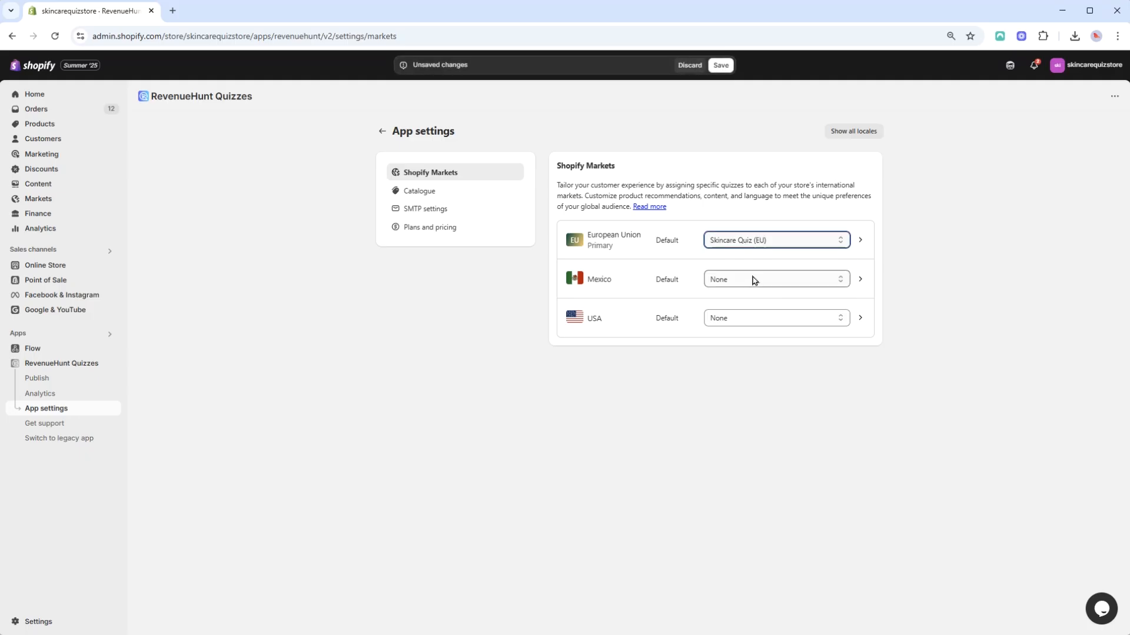
left_click(756, 287)
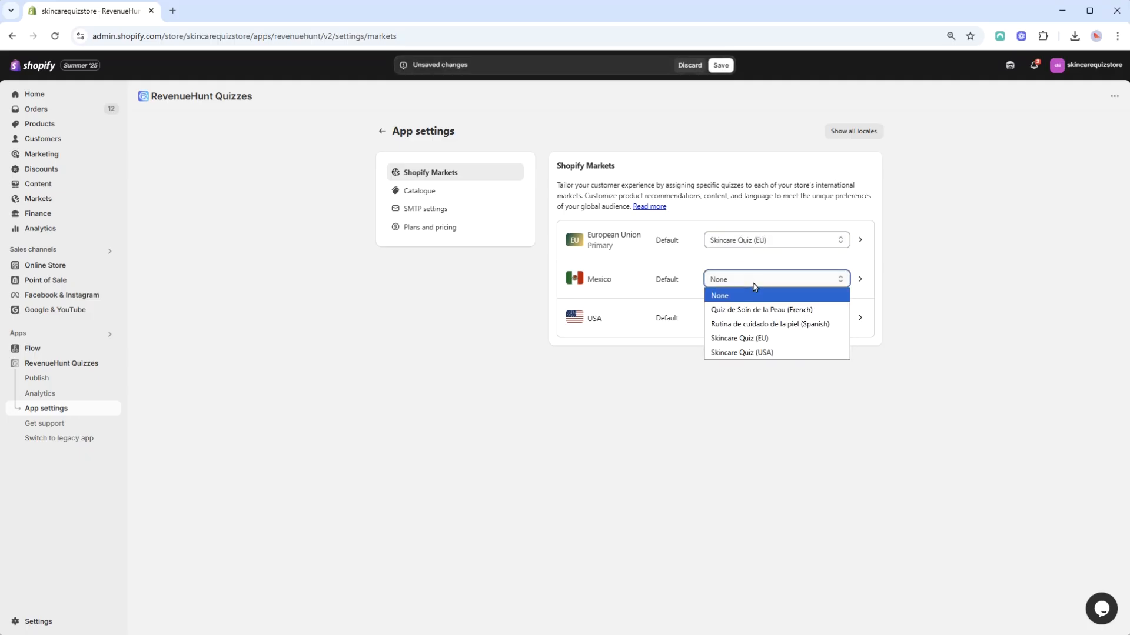
left_click(755, 353)
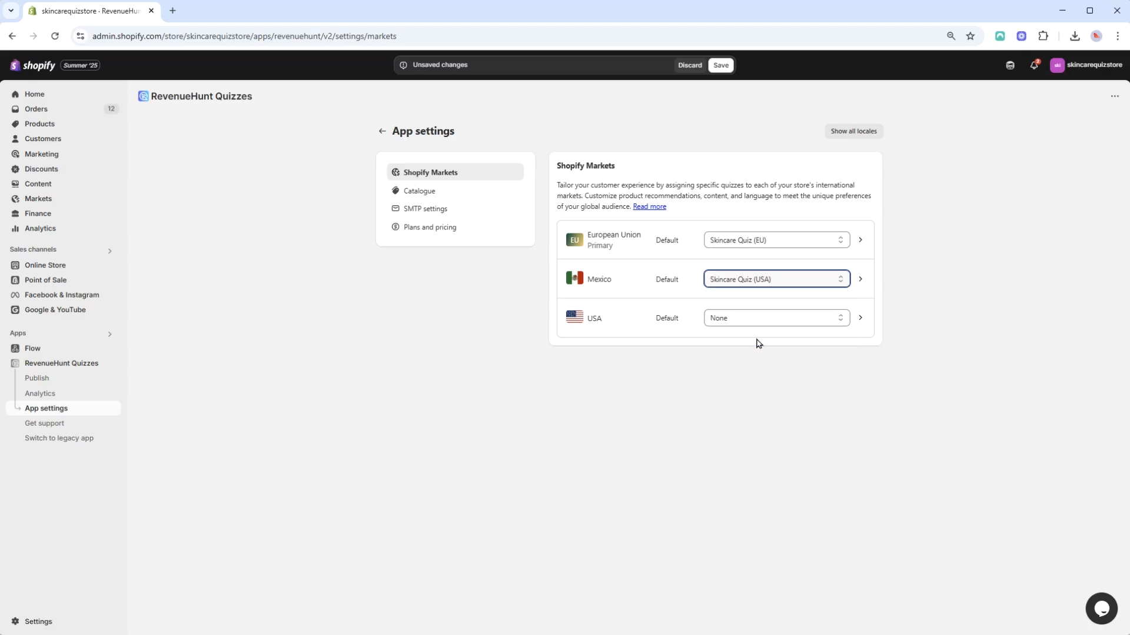
left_click(762, 324)
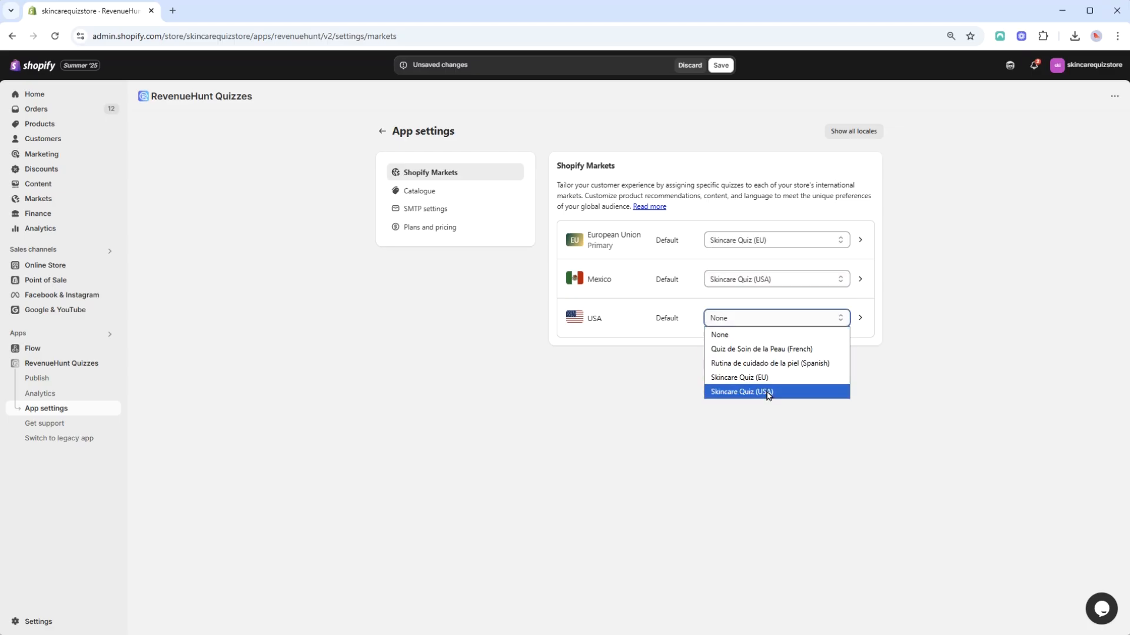
left_click(768, 393)
left_click(773, 434)
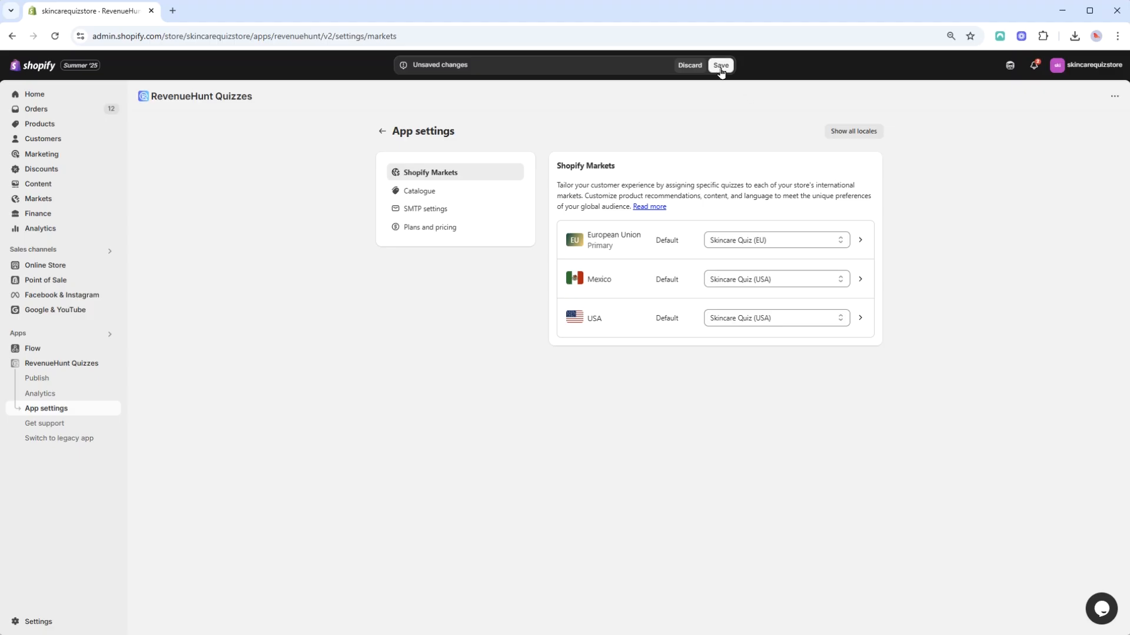
left_click(721, 65)
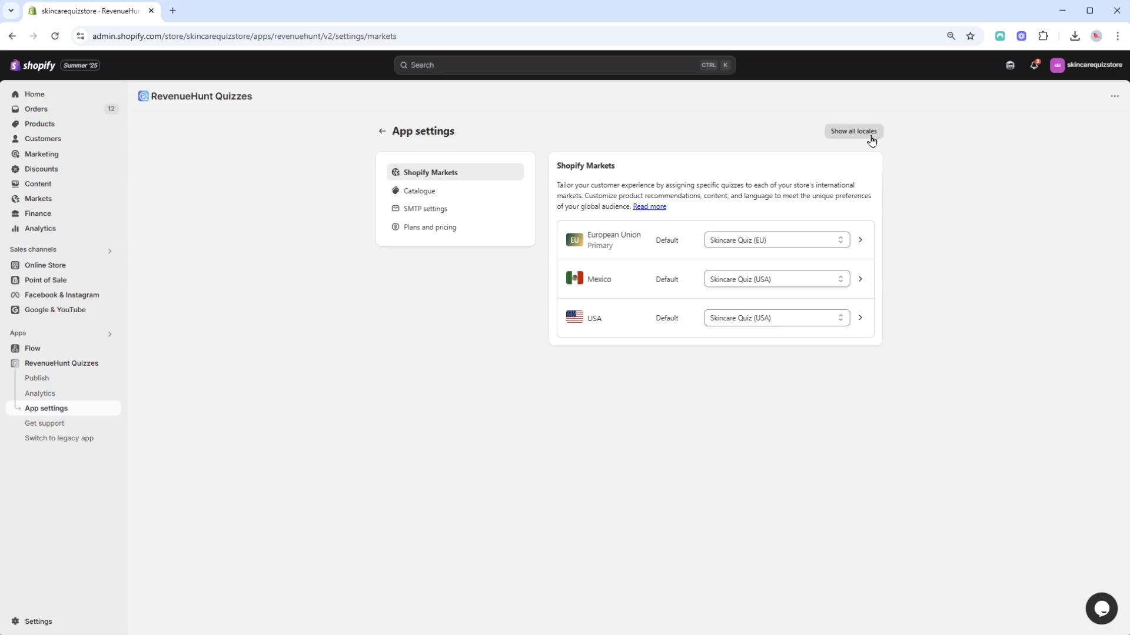
Show all locales and set the EU market's English, Spanish and French quizzes to Skincare Quiz (EU), Rutina de cuidado de la piel (Spanish) and Quiz de Soin de la Peau (French)
left_click(871, 139)
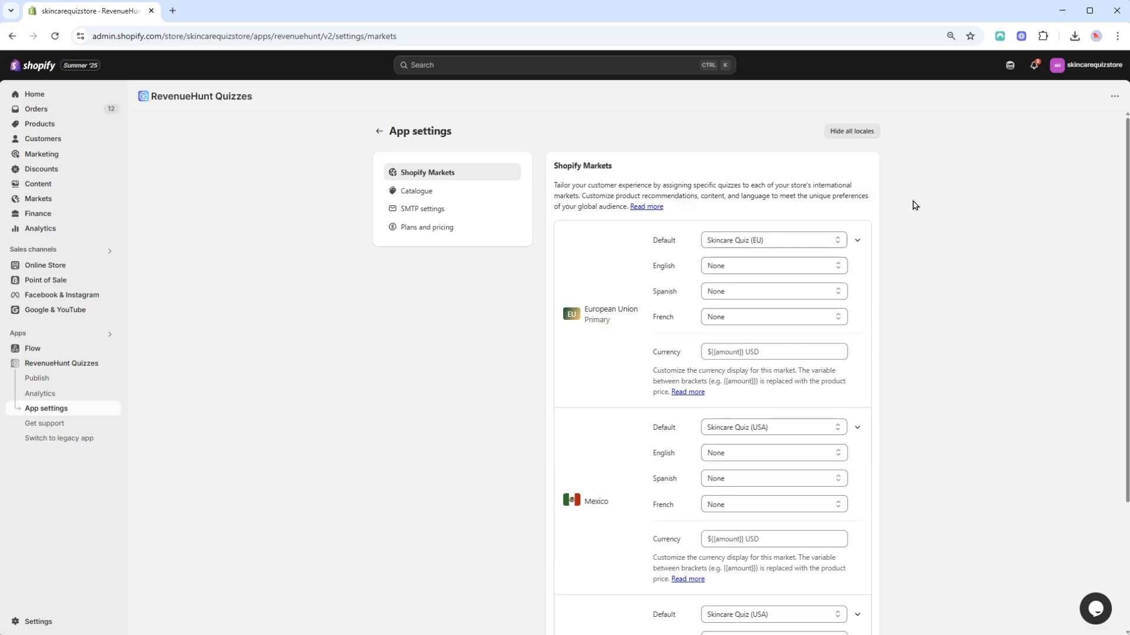
left_click(830, 272)
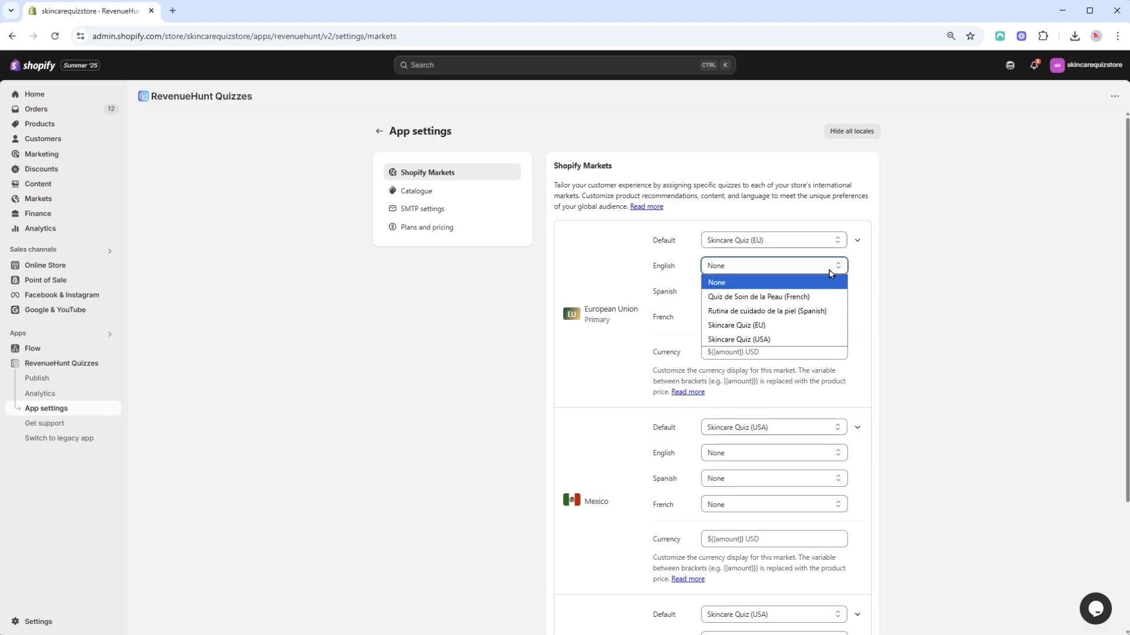
left_click(782, 327)
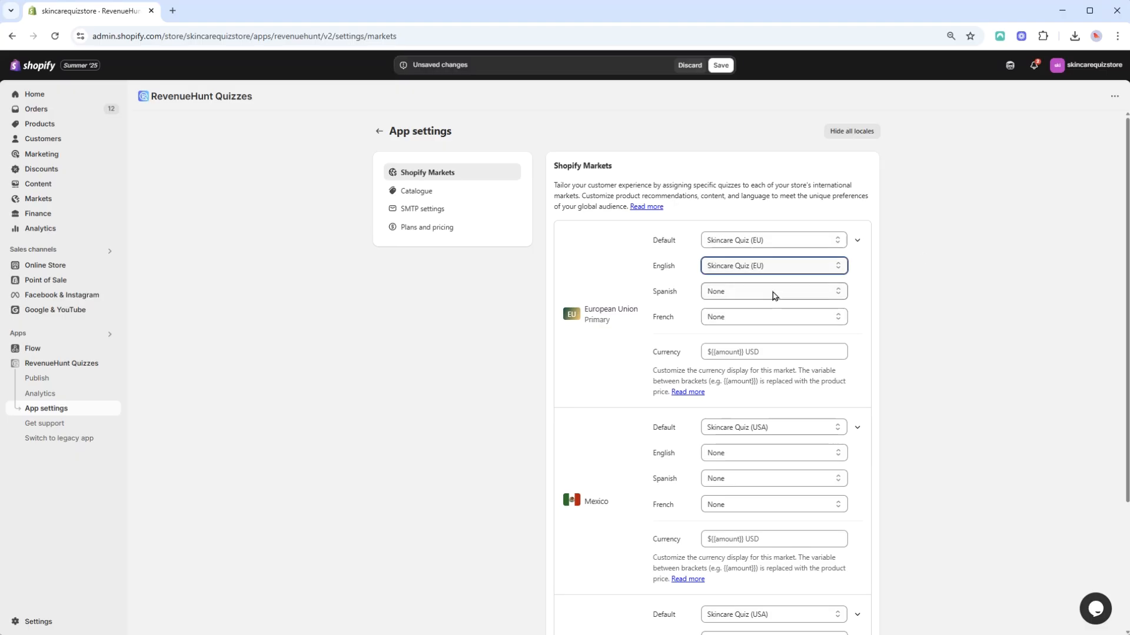
left_click(774, 296)
left_click(771, 336)
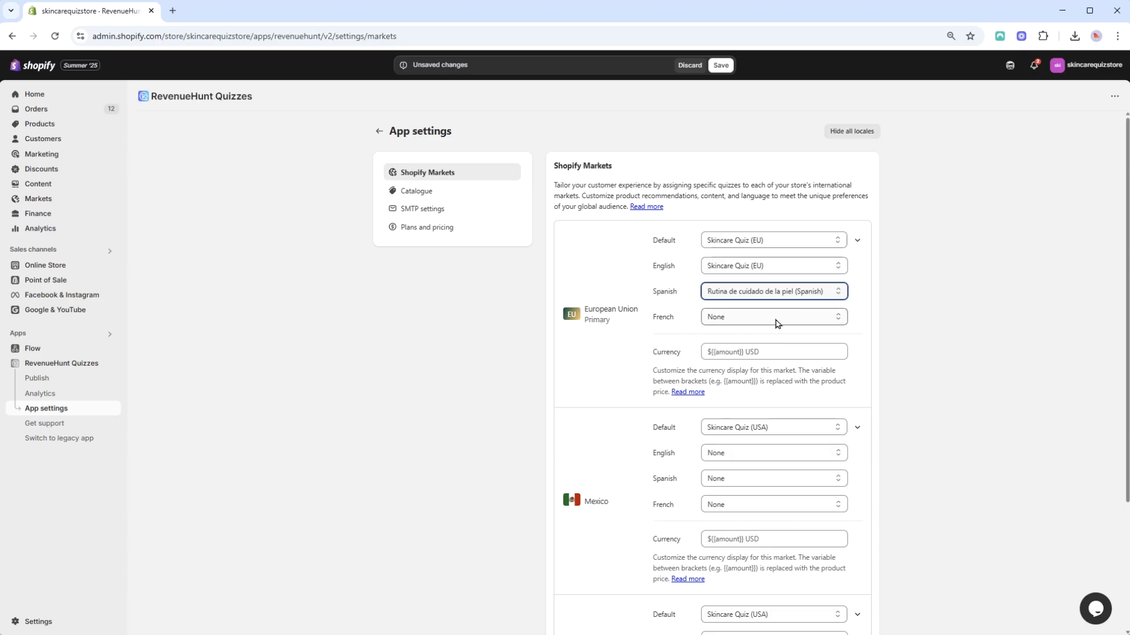
left_click(781, 318)
left_click(793, 349)
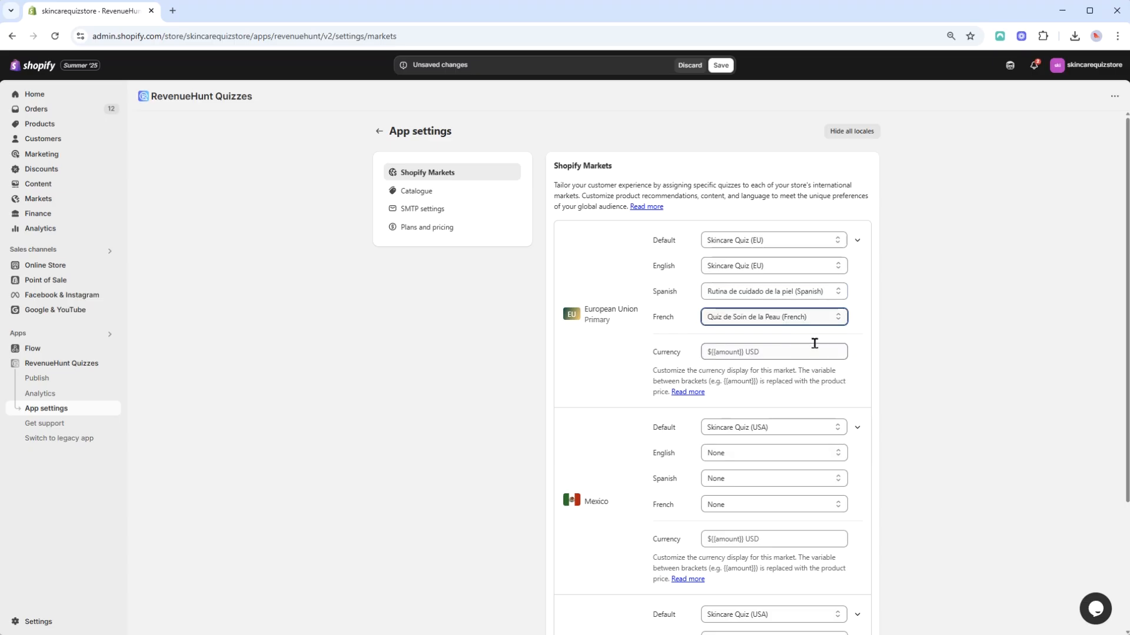
Set Mexico's English quiz to Skincare Quiz (USA) and Spanish quiz to Rutina de cuidado de la piel (Spanish)
scroll(844, 352, "down", 3)
left_click(779, 280)
left_click(774, 341)
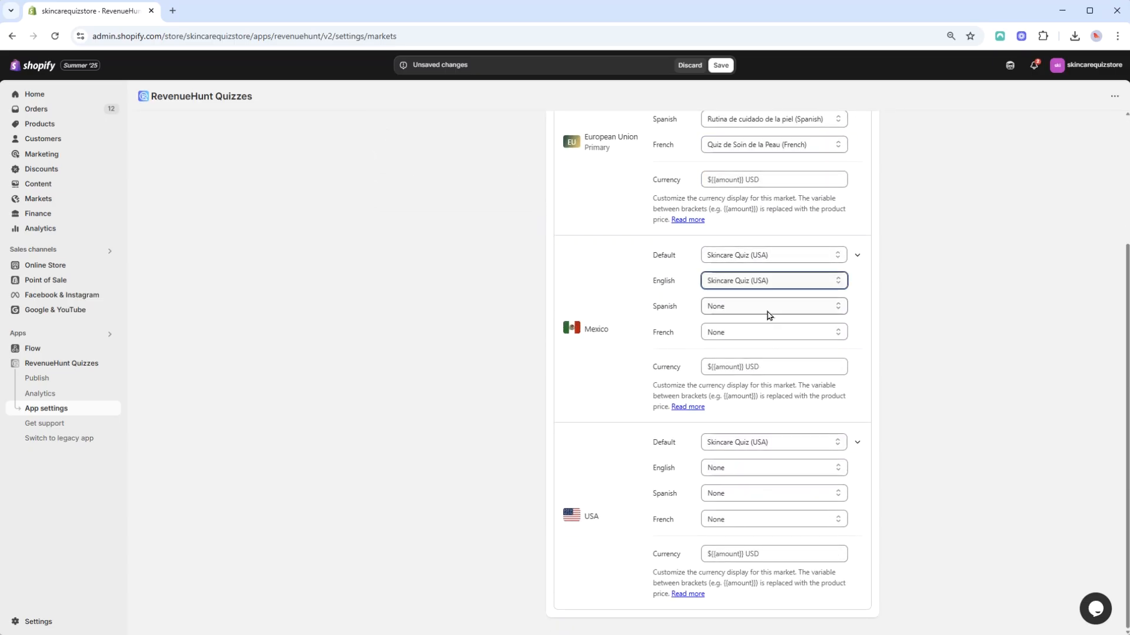
left_click(776, 306)
left_click(787, 356)
Set the USA market's English, Spanish and French quizzes to Skincare Quiz (USA), the Spanish and the French quiz, then save
left_click(774, 468)
left_click(790, 540)
left_click(775, 493)
left_click(786, 537)
left_click(774, 519)
left_click(786, 550)
scroll(941, 518, "up", 3)
left_click(721, 65)
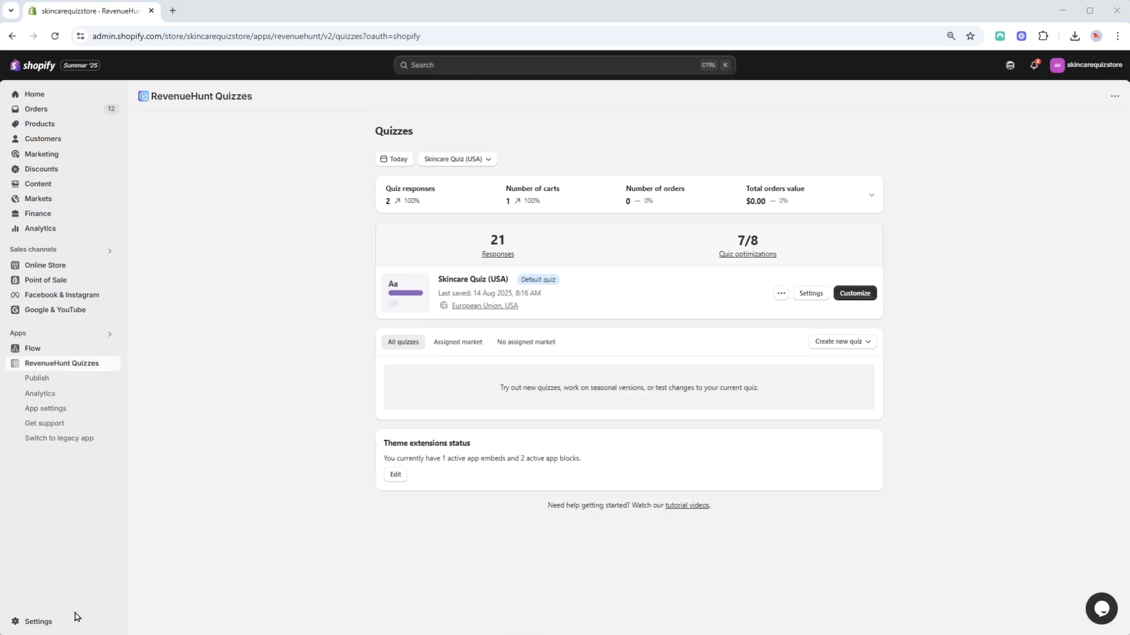
Open the store's language settings
left_click(77, 619)
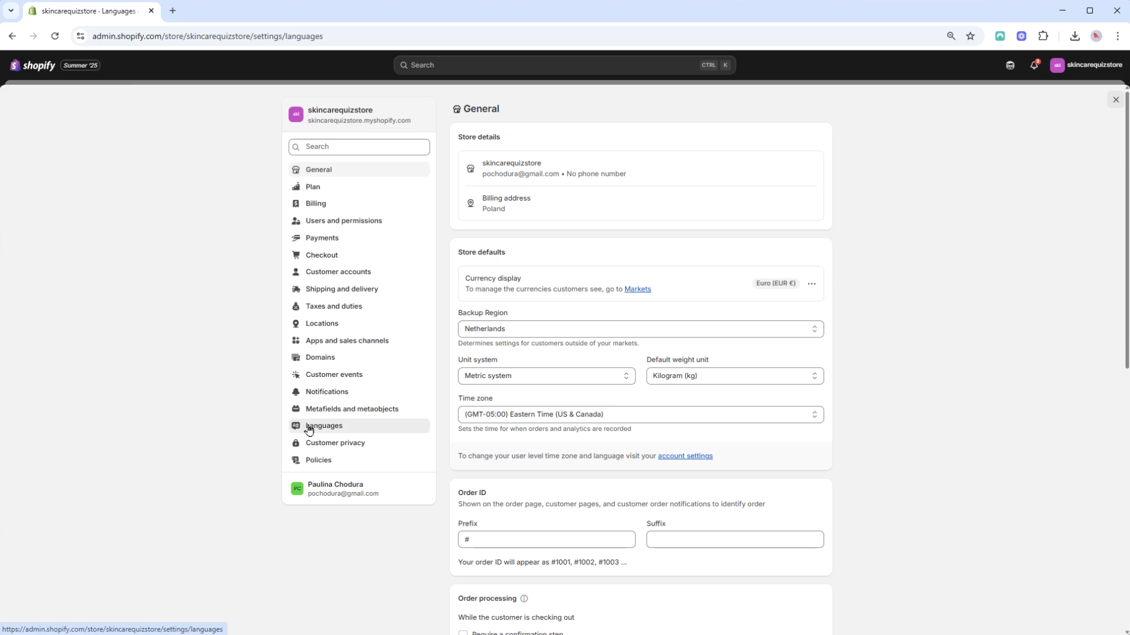
left_click(308, 428)
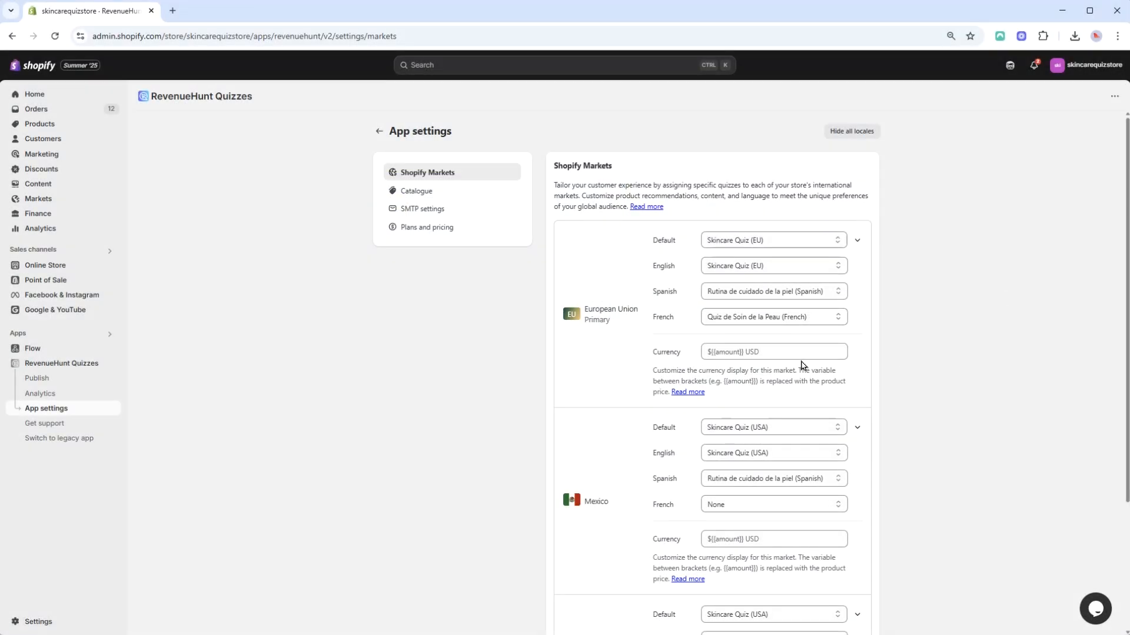
Review the markets' currency display fields and the product prices shown in the storefront quiz
left_click(800, 352)
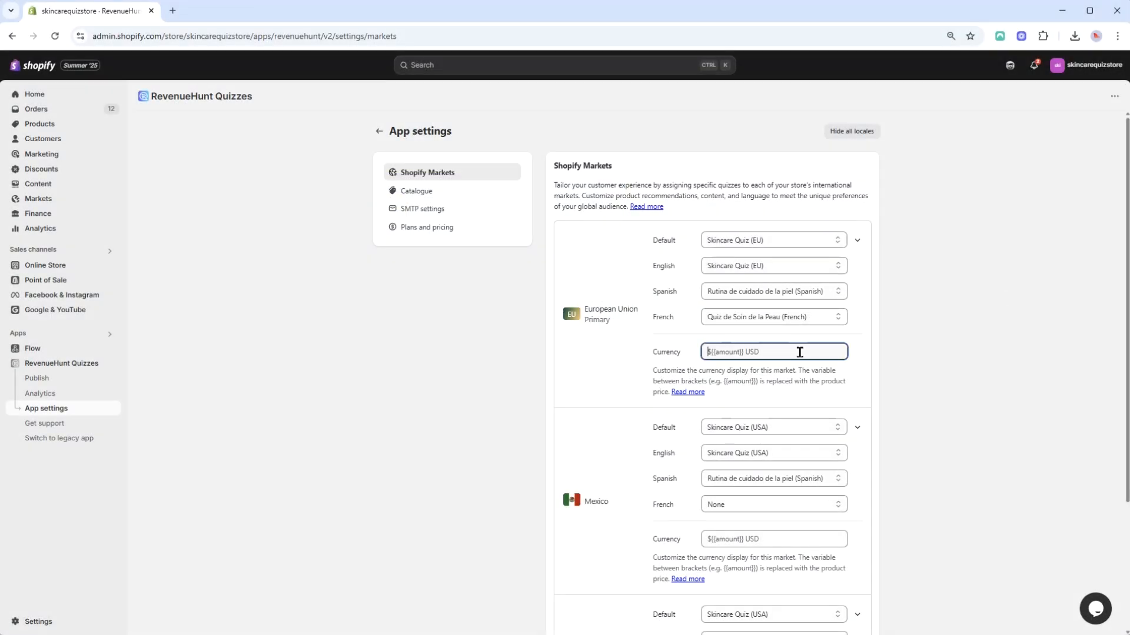
left_click(823, 537)
scroll(823, 537, "down", 3)
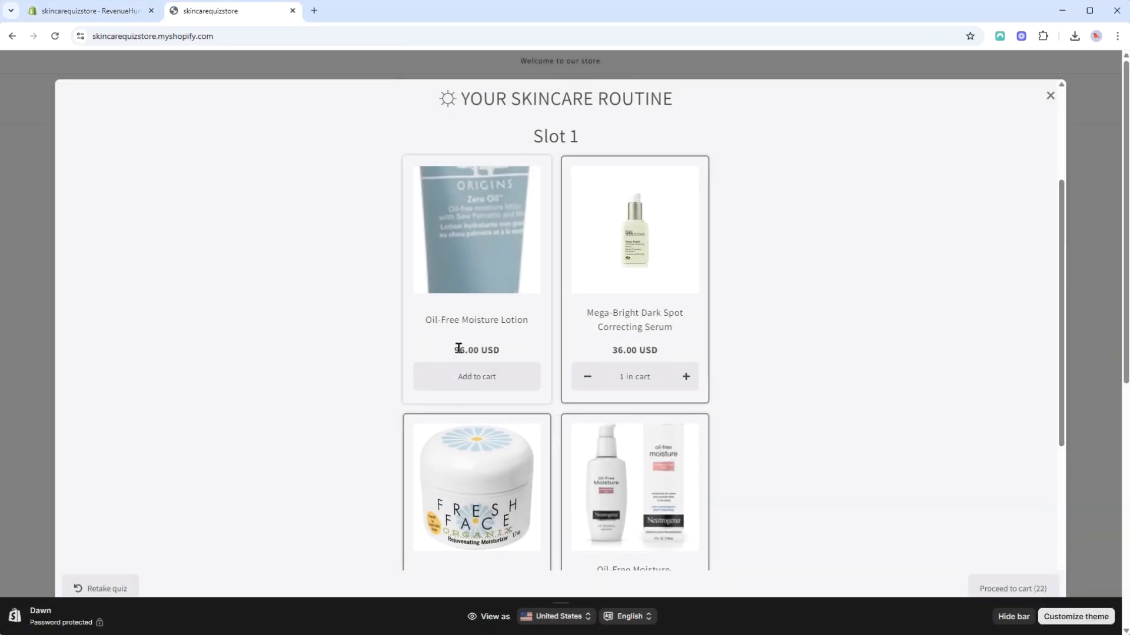
left_click_drag(458, 349, 520, 355)
left_click(520, 355)
left_click_drag(1061, 270, 1068, 293)
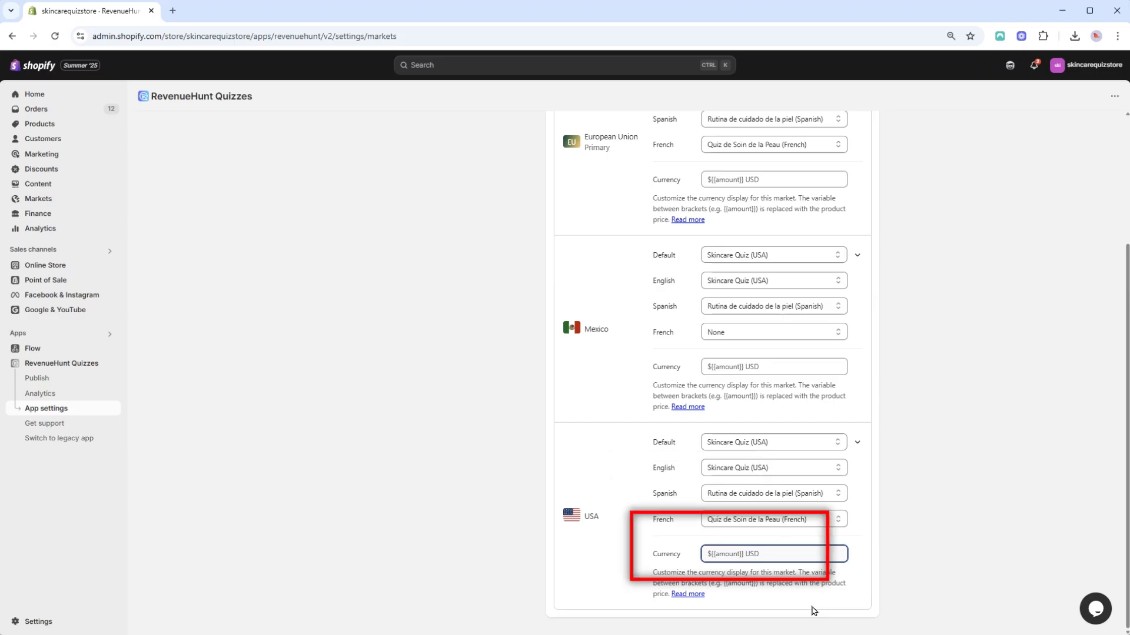
Set the USA market's currency display to ${{amount}} and save the market settings
type("${{amount")
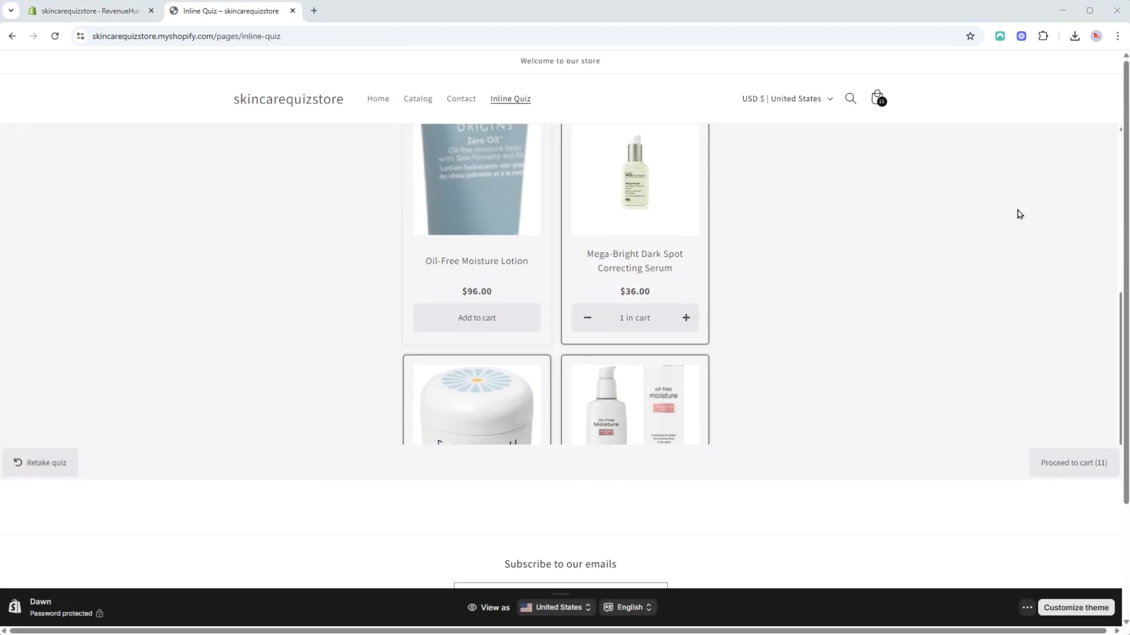
scroll(1018, 215, "down", 1)
left_click_drag(458, 280, 496, 274)
scroll(606, 274, "down", 2)
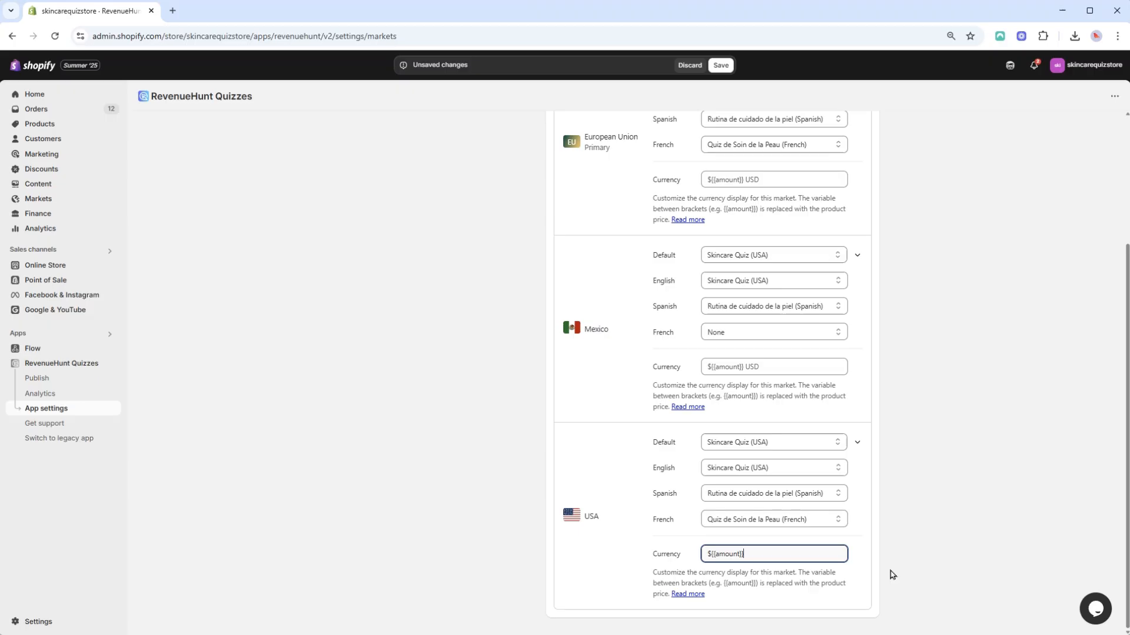
left_click(890, 574)
left_click(713, 66)
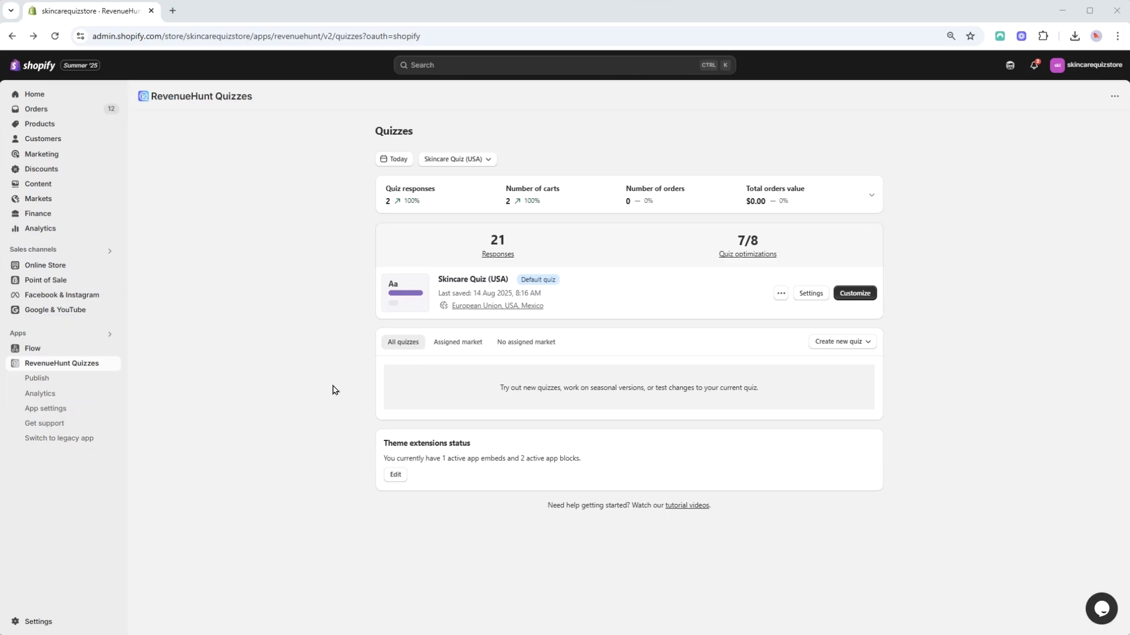
Open the quiz publishing page and read the instructions for adding the quiz to a dedicated landing page
left_click(68, 383)
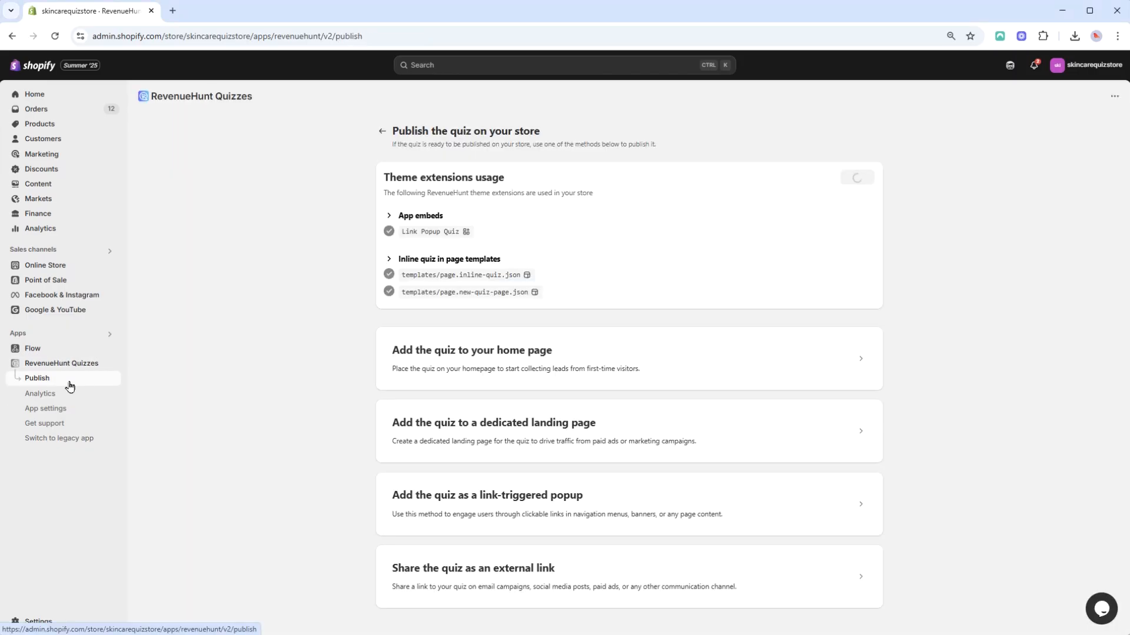
left_click(842, 353)
left_click(836, 370)
left_click(825, 442)
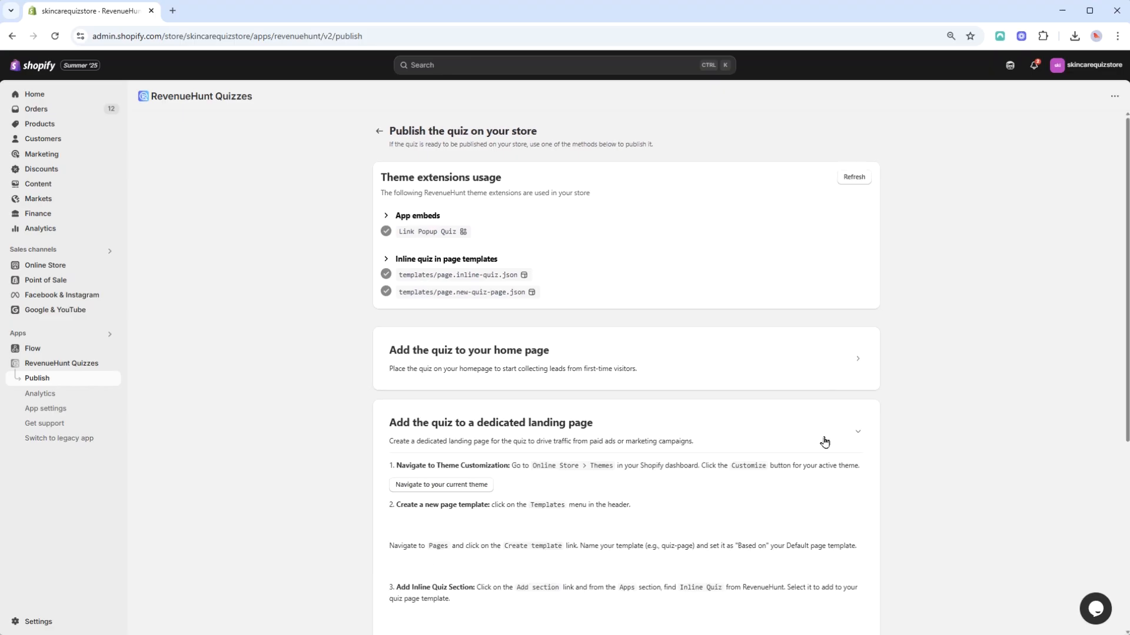
scroll(825, 443, "down", 15)
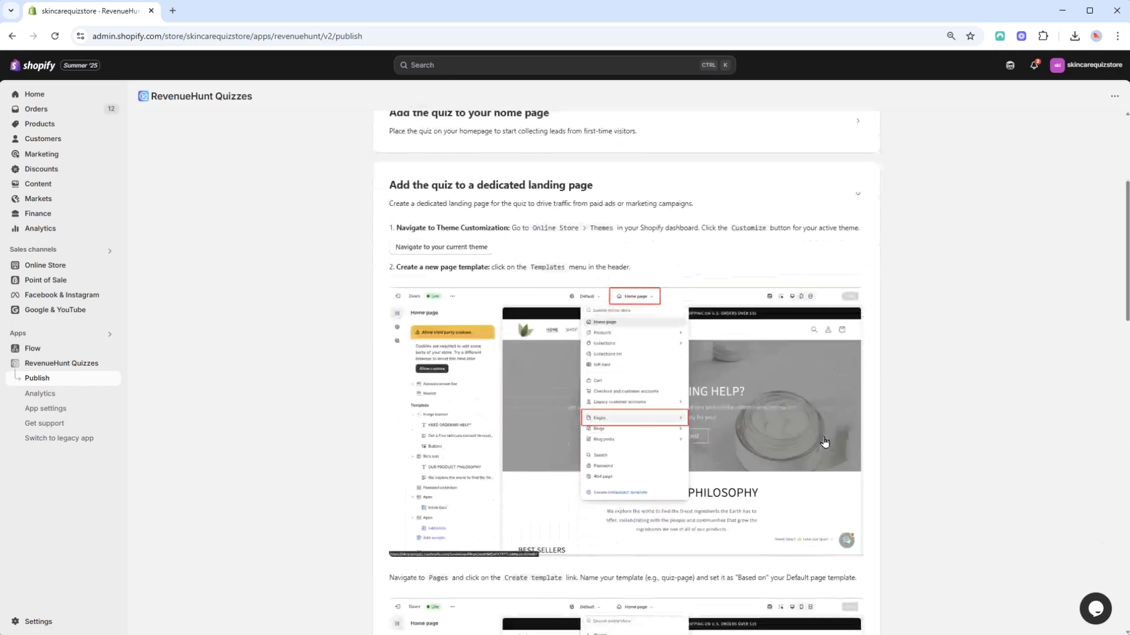
scroll(825, 442, "down", 7)
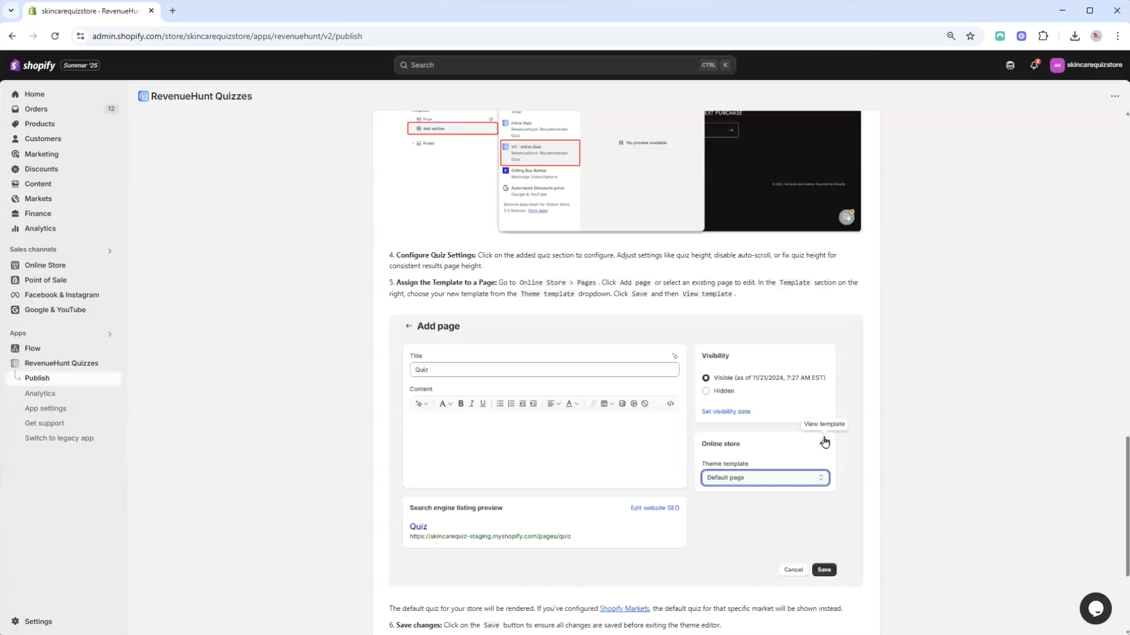
scroll(825, 442, "up", 8)
scroll(825, 443, "up", 8)
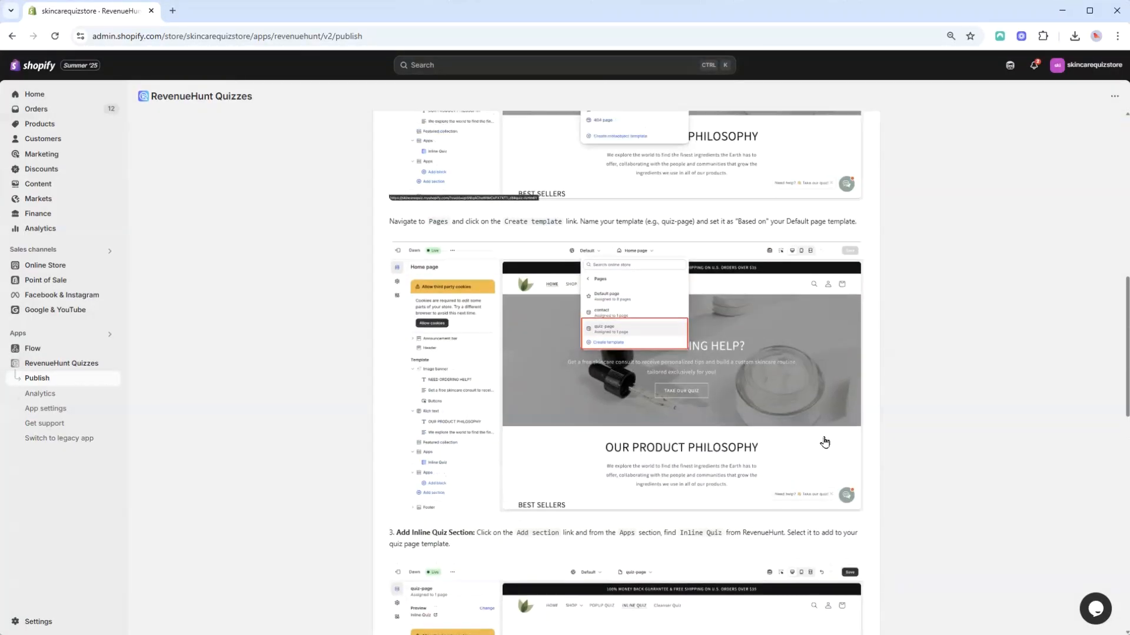
left_click(855, 379)
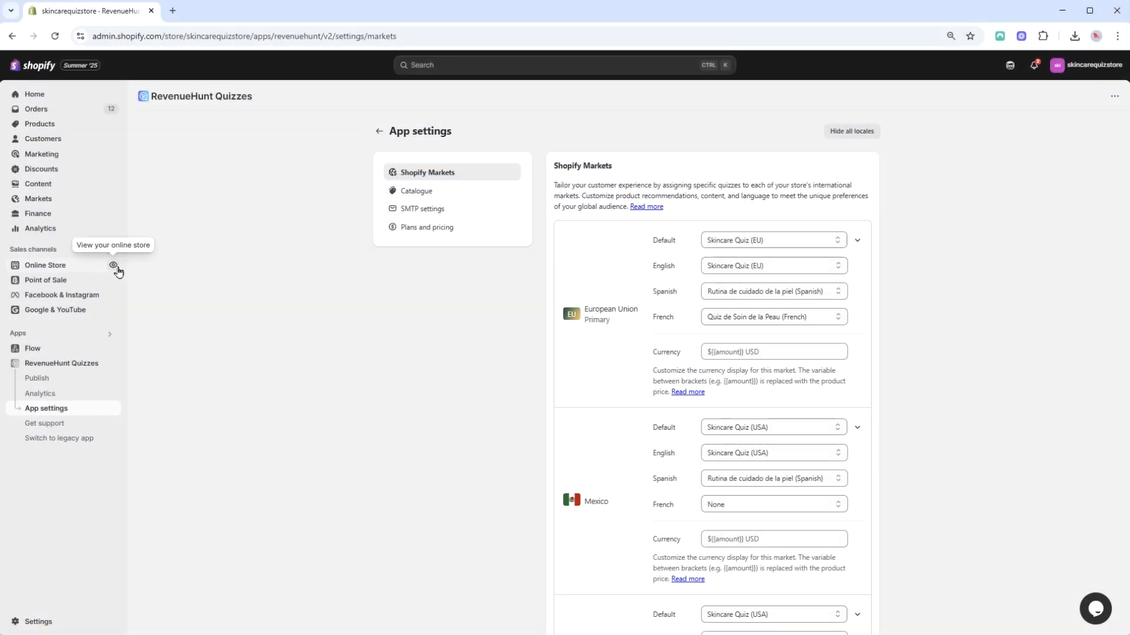
Preview the storefront as the United States market and open the Inline Quiz page
left_click(116, 269)
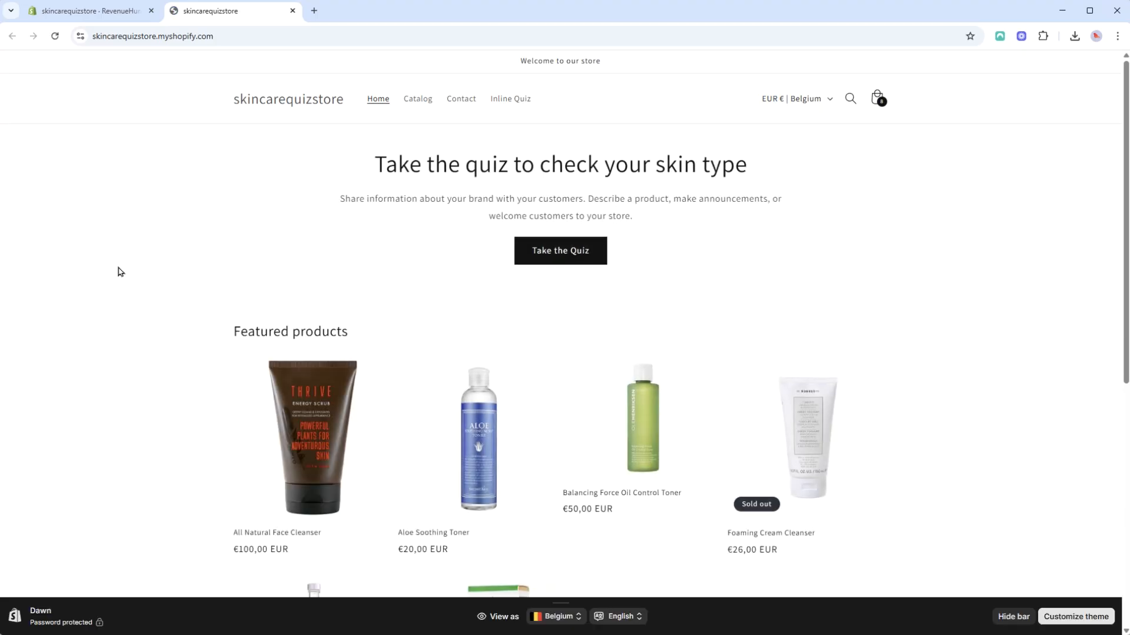
left_click(566, 621)
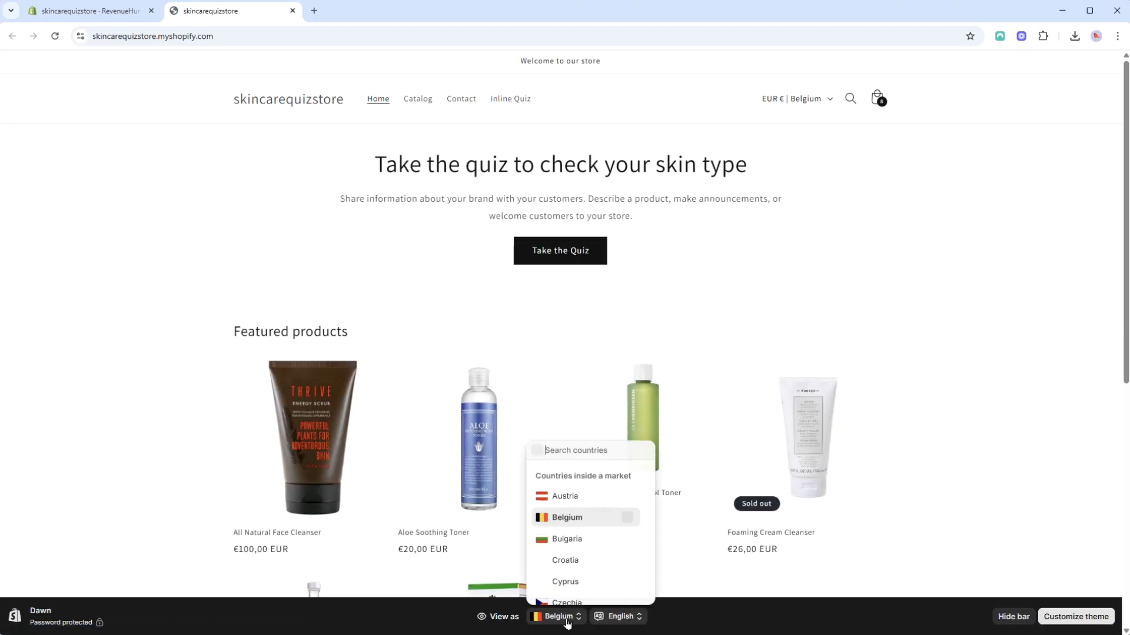
type("us")
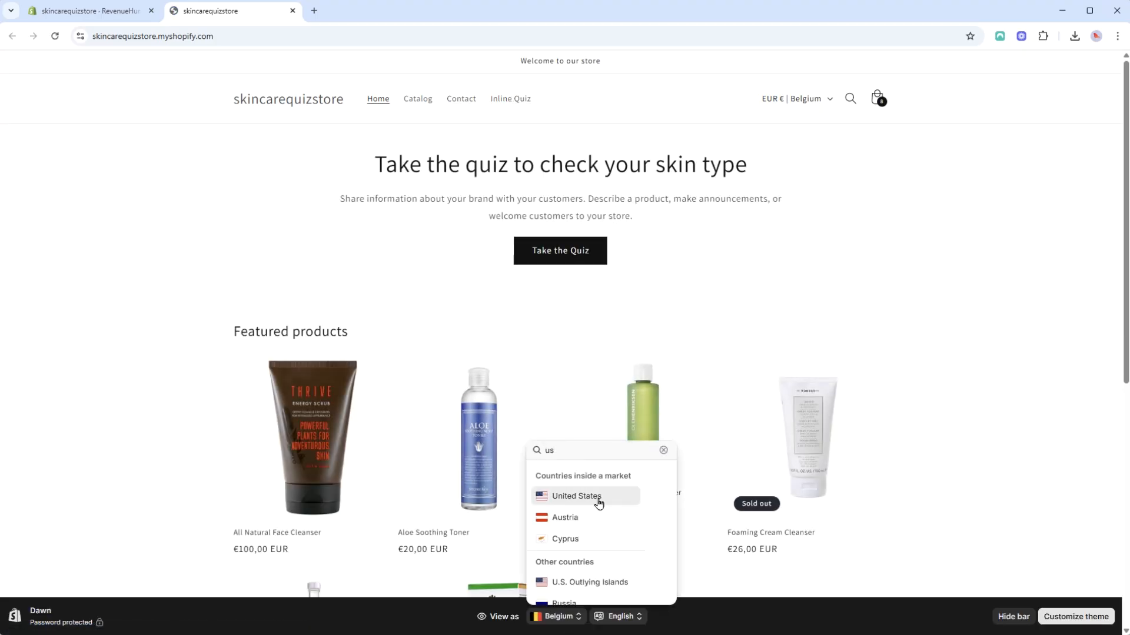
left_click(598, 504)
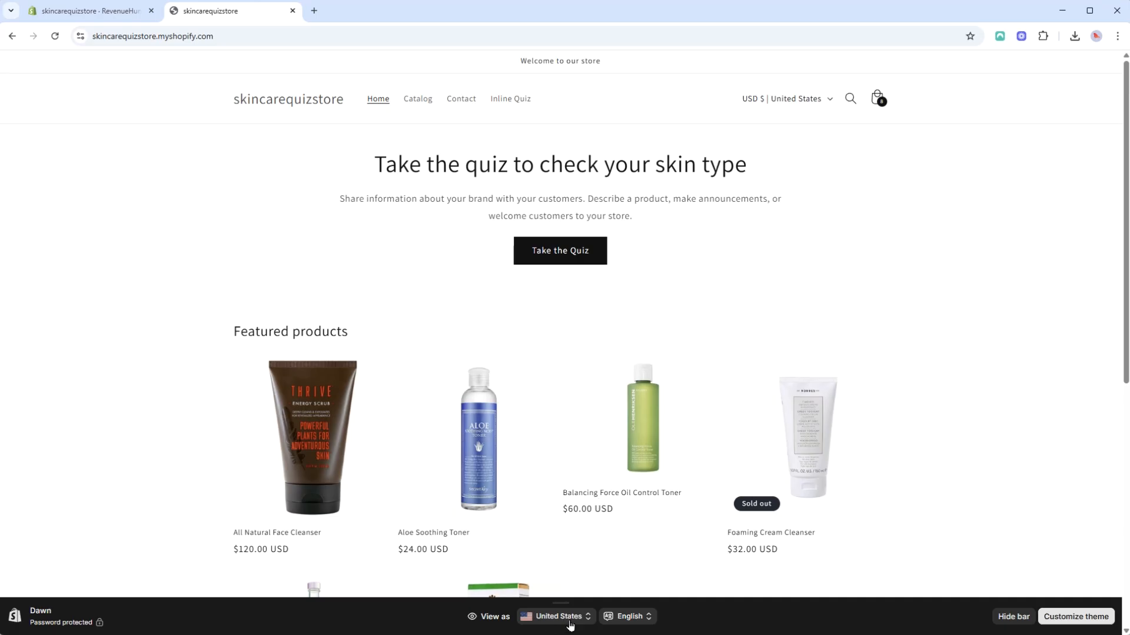
left_click(518, 102)
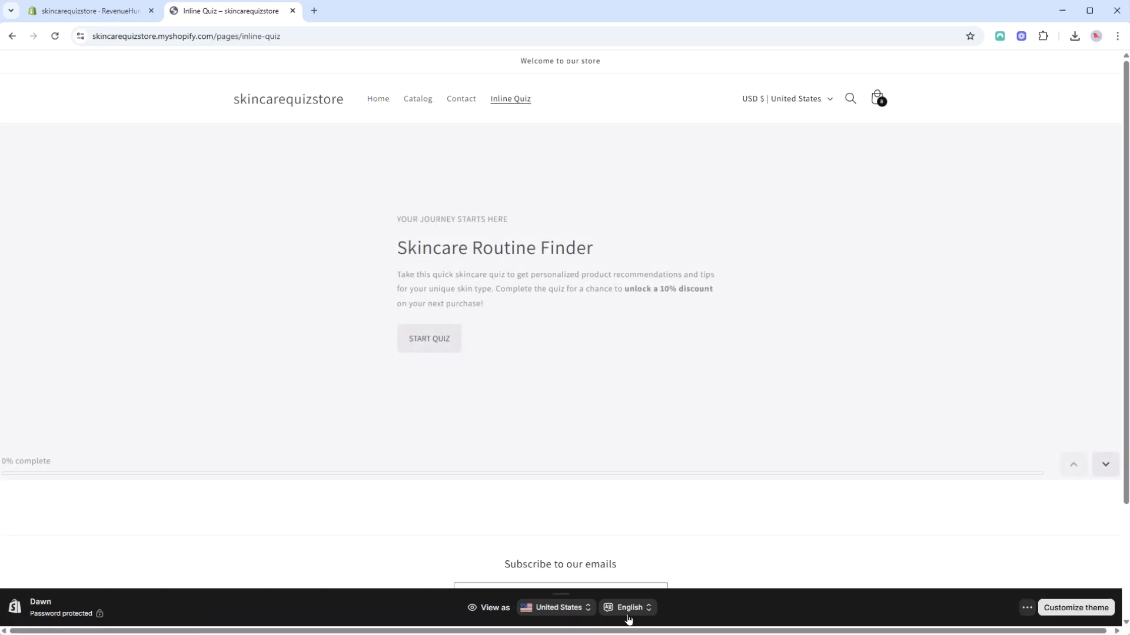
Switch the storefront preview country by searching for Mexico, then switch the preview language to French to check the inline quiz
left_click(556, 607)
type("mex")
left_click(590, 489)
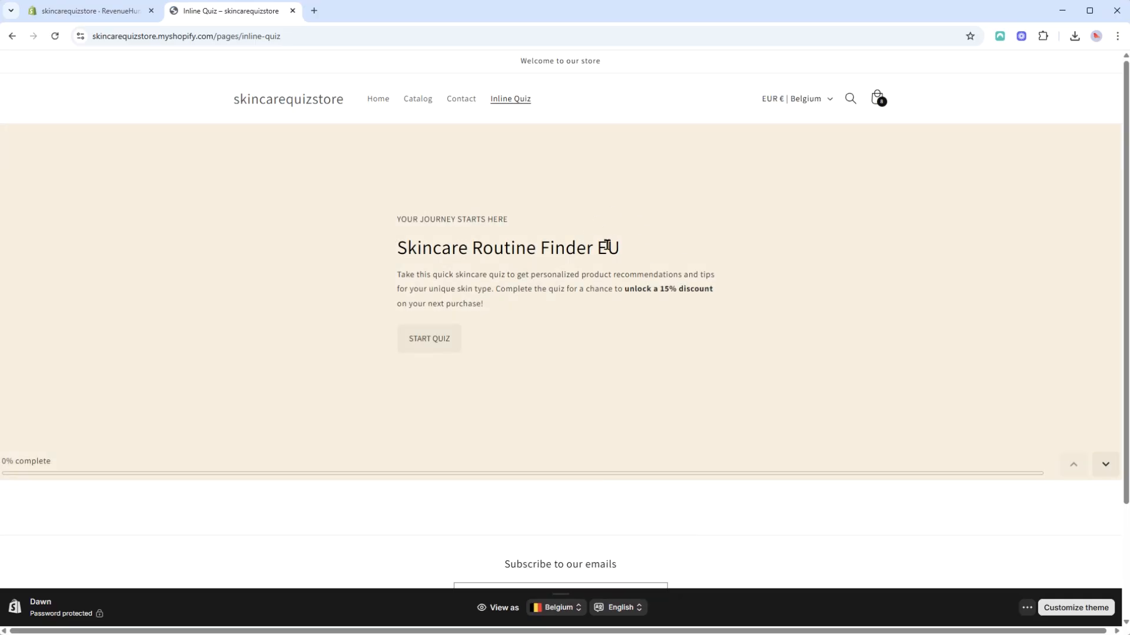
left_click(633, 608)
left_click(633, 561)
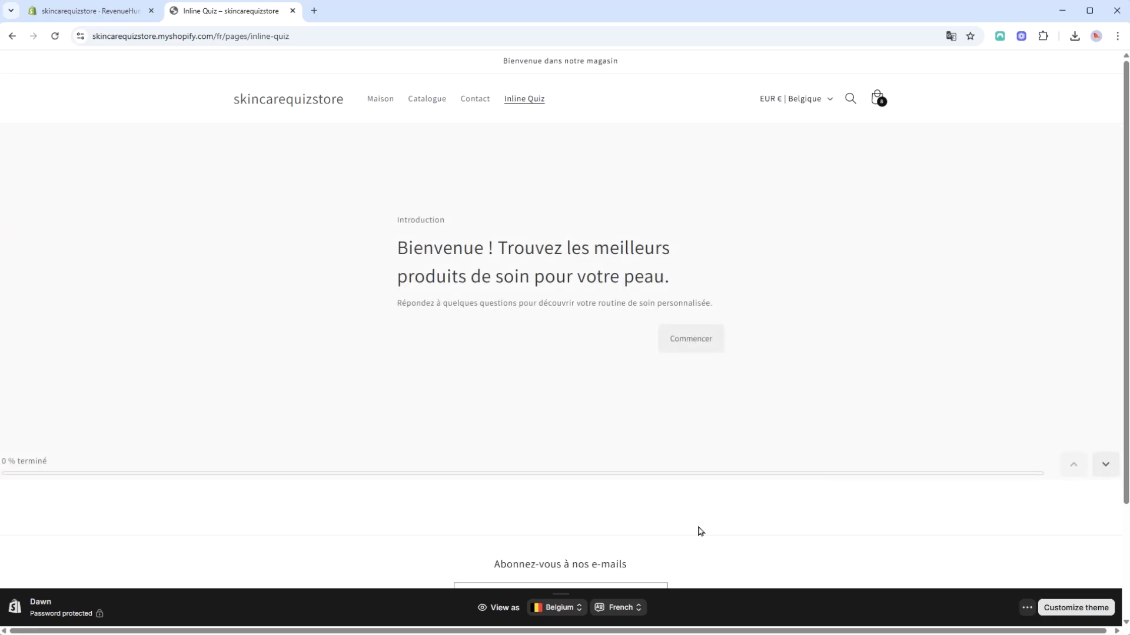
Check the inline quiz under the other preview language and market combinations
left_click(635, 609)
left_click(626, 583)
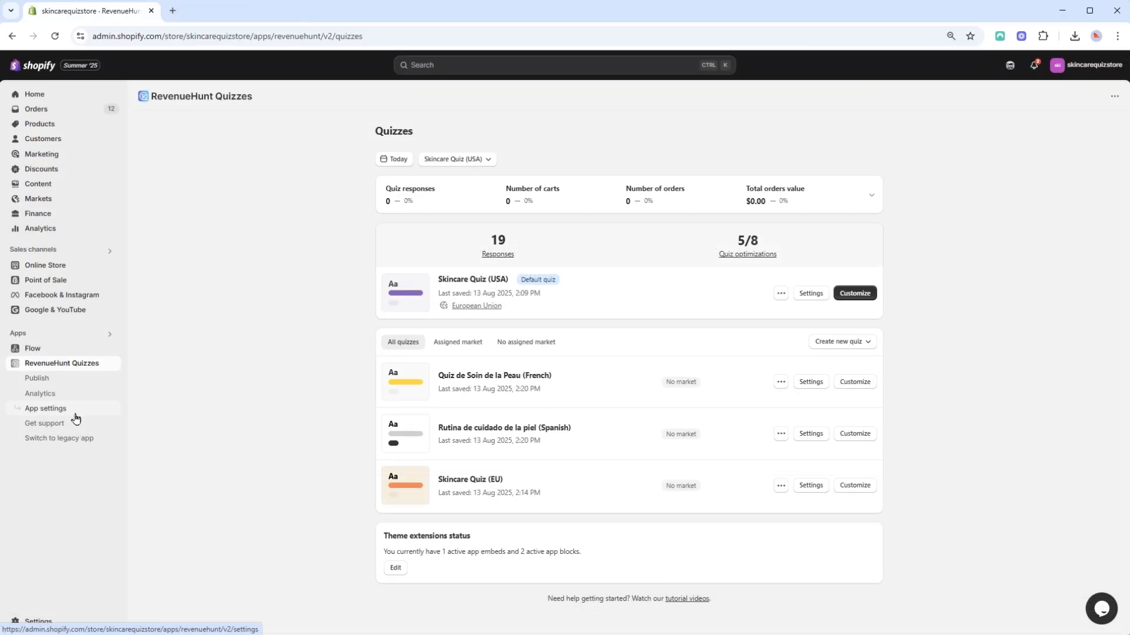
left_click(777, 353)
left_click(773, 306)
left_click(785, 352)
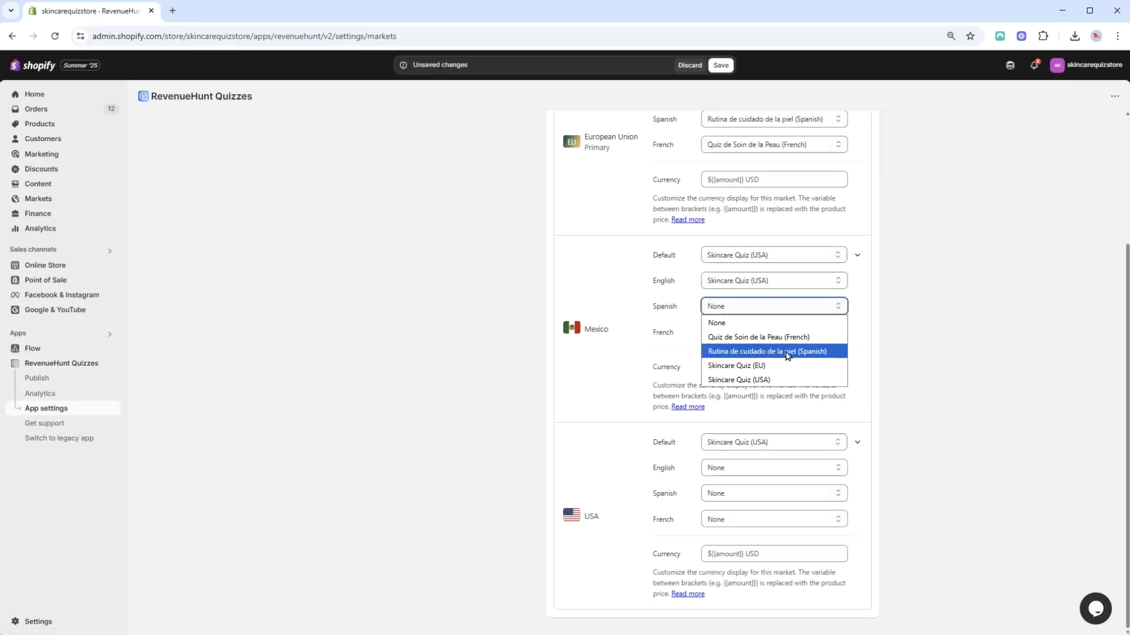
left_click(774, 468)
left_click(765, 524)
left_click(774, 493)
left_click(765, 536)
left_click(774, 519)
left_click(765, 550)
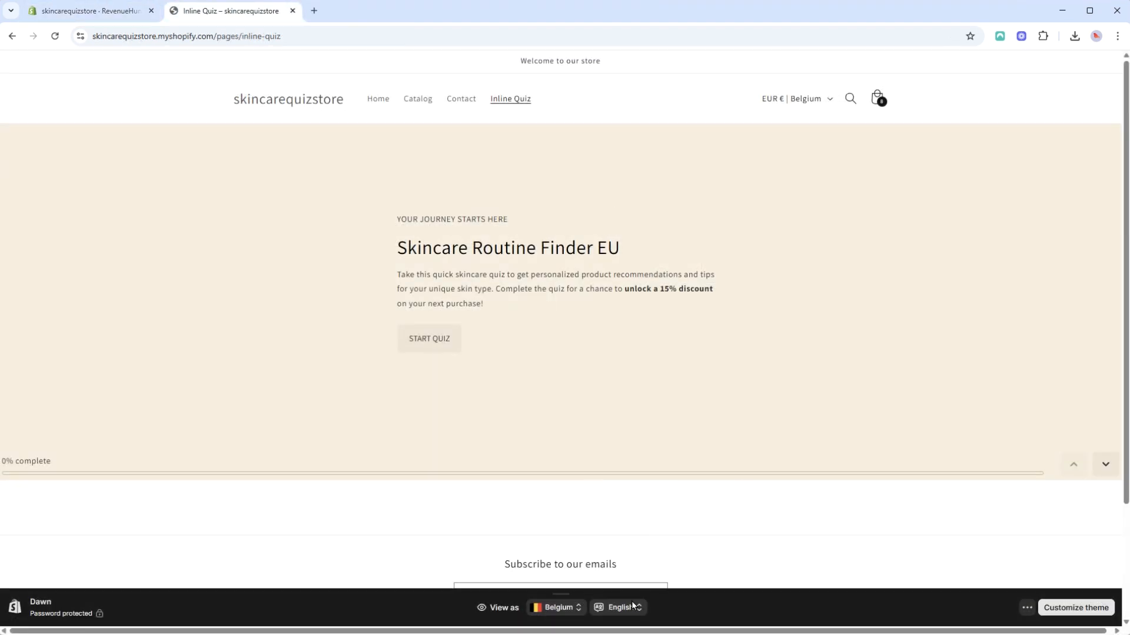
left_click(633, 606)
left_click(633, 567)
left_click(639, 608)
left_click(623, 583)
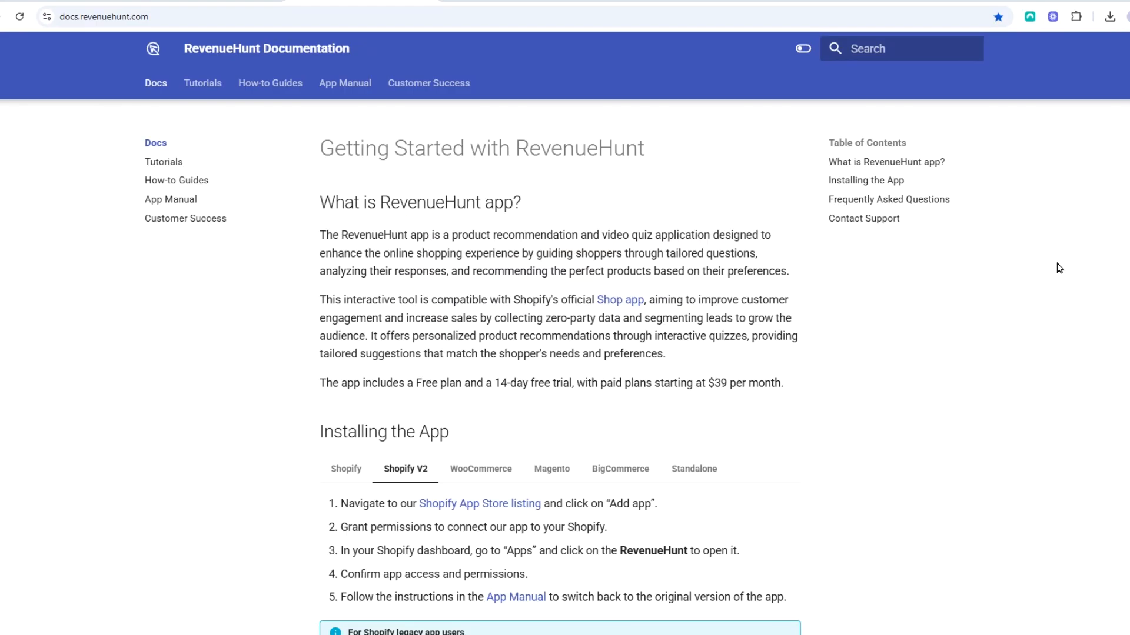
scroll(559, 376, "down", 6)
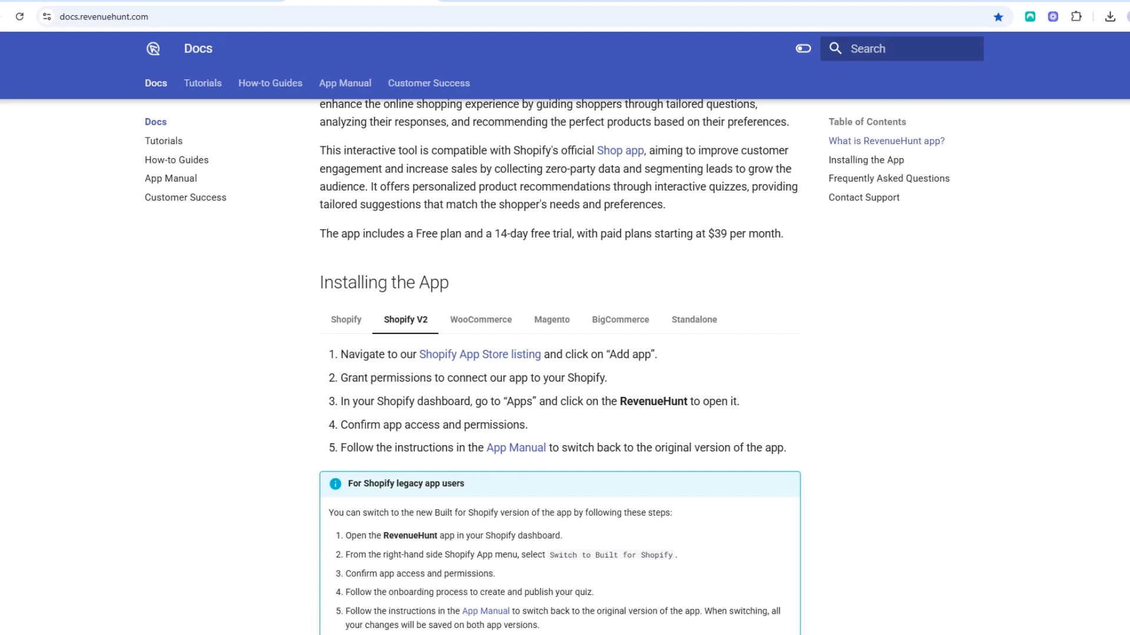
scroll(559, 377, "down", 5)
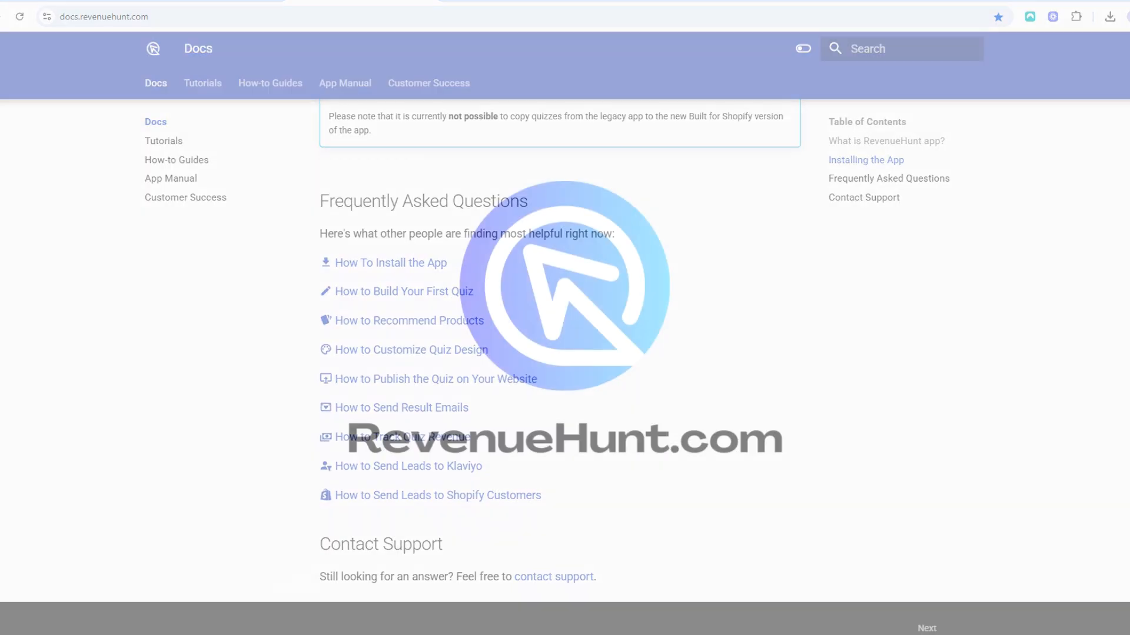